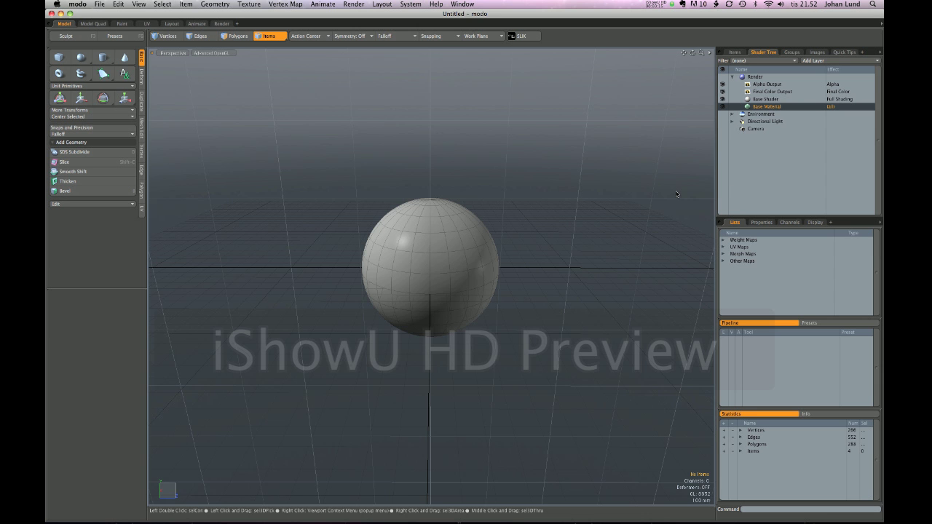
# Try deleting the Base Material from the shader tree and undo the deletion.
pyautogui.press('Delete')
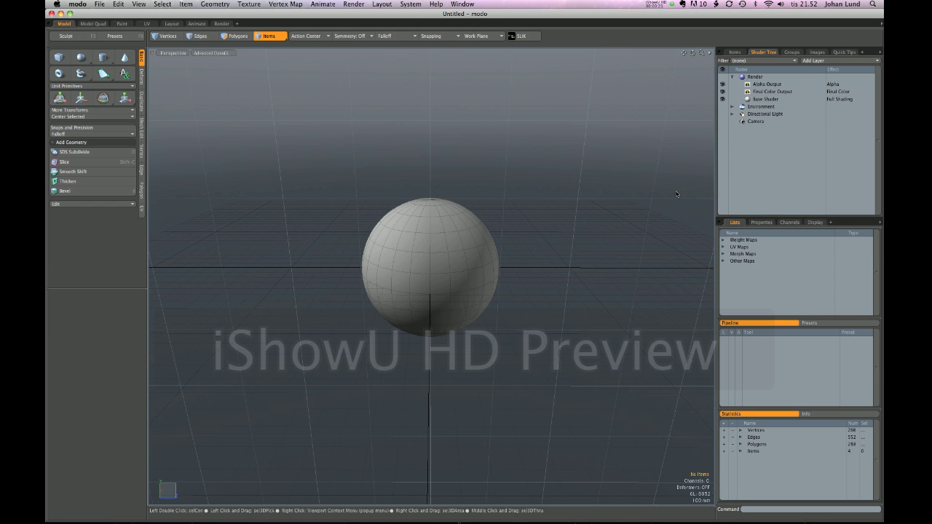
pyautogui.press('super+z')
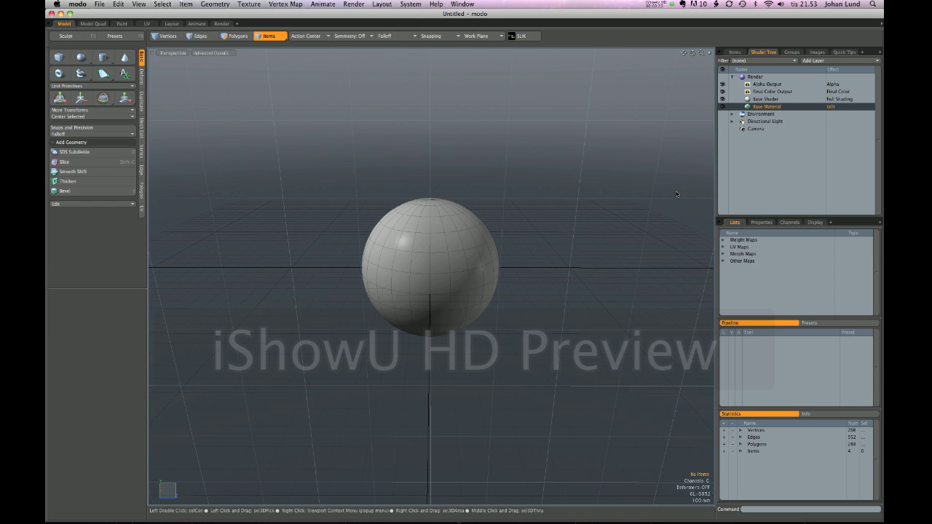
pyautogui.press('Delete')
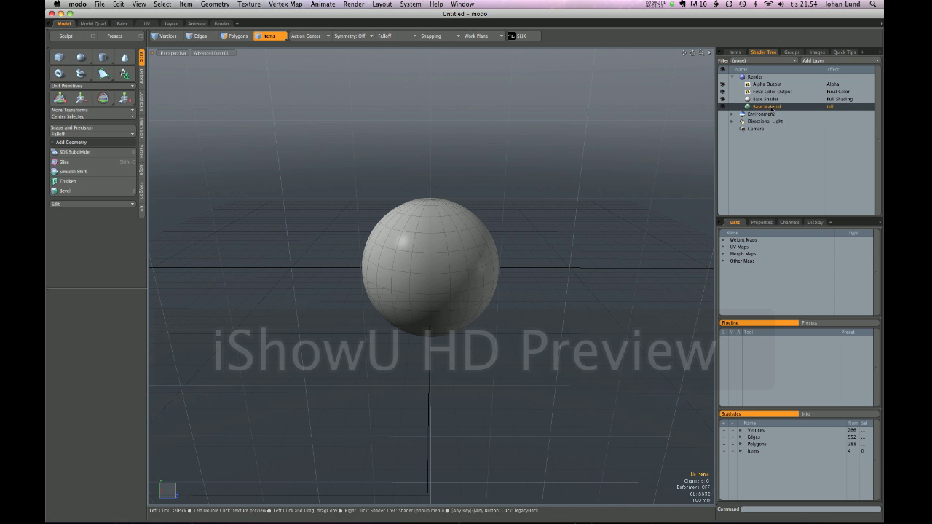
pyautogui.press('Delete')
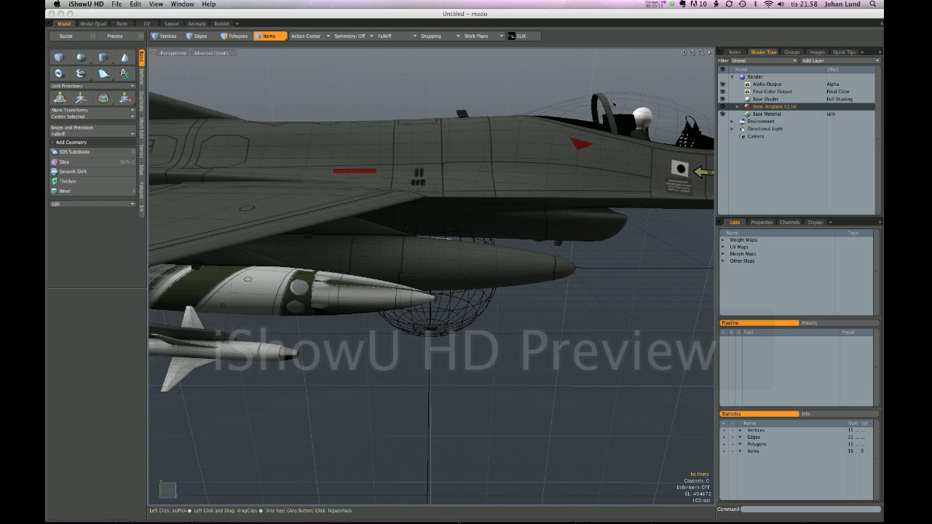
# Examine the Render item and its Alpha Output in the shader tree.
pyautogui.click(759, 80)
pyautogui.click(756, 79)
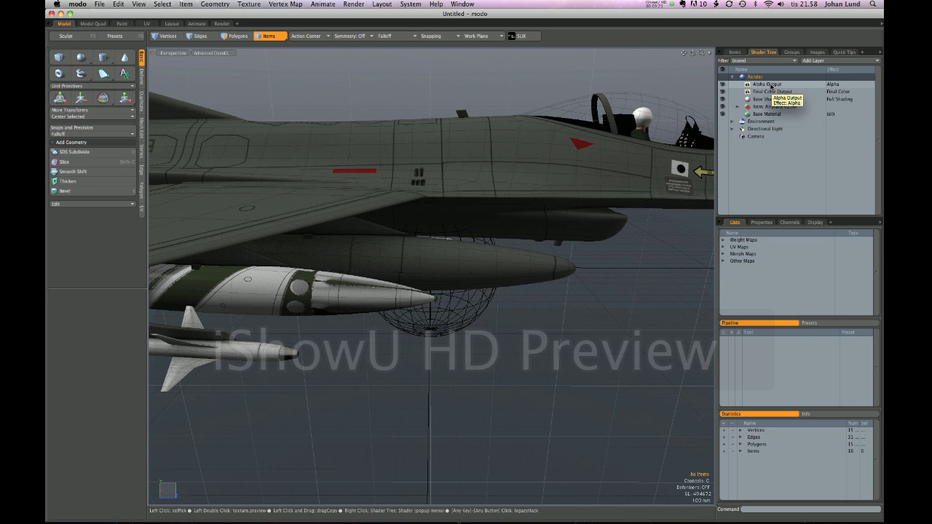
pyautogui.click(771, 86)
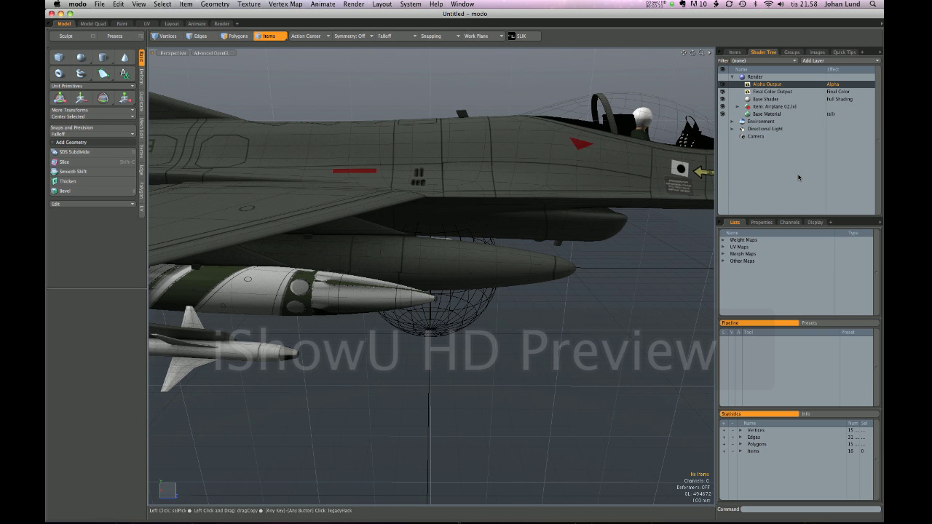
pyautogui.press('Up')
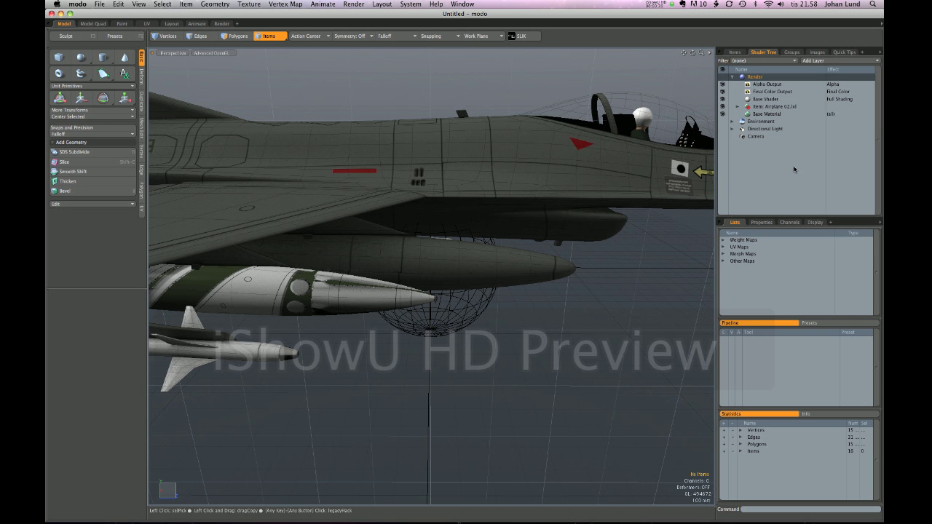
# Expand the Airplane 02.lxl item group to look through its material groups, and collapse it again.
pyautogui.click(768, 108)
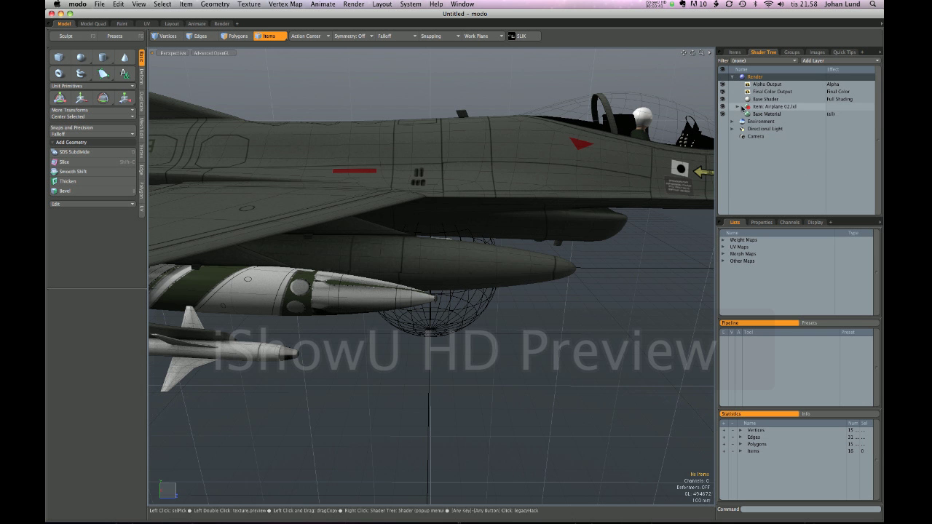
pyautogui.press('Right')
pyautogui.click(790, 123)
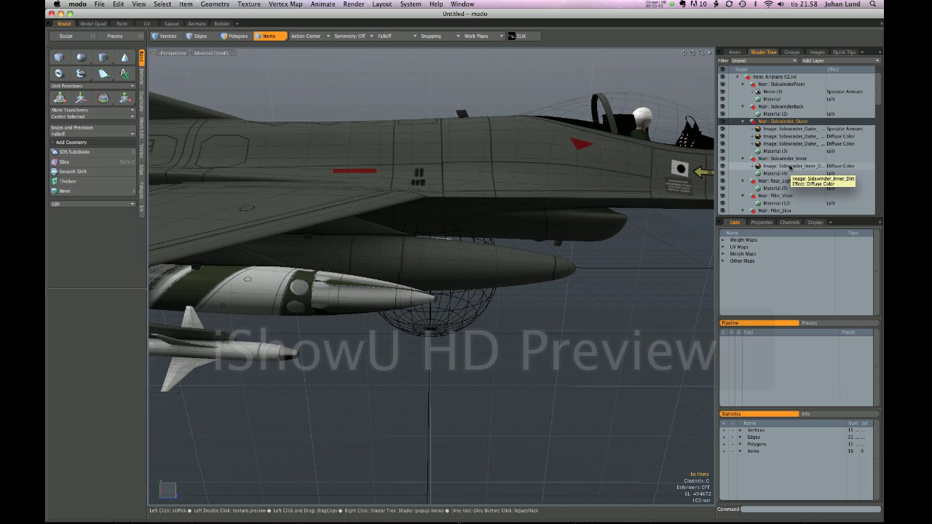
pyautogui.press('Home')
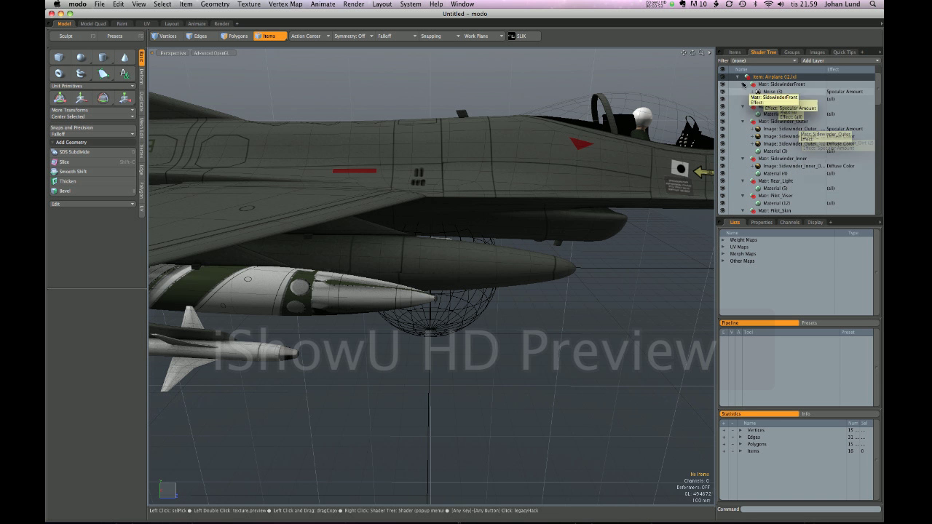
pyautogui.press('Left')
pyautogui.press('Home')
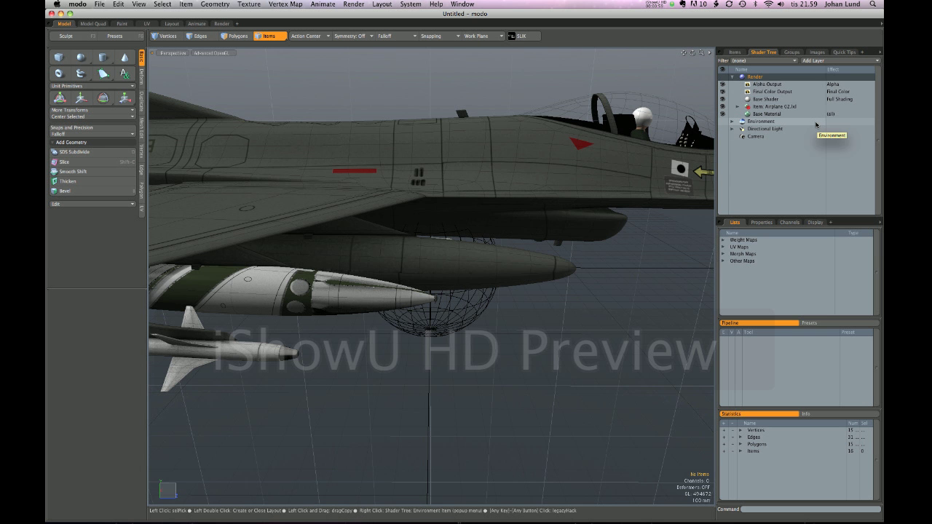
pyautogui.click(776, 107)
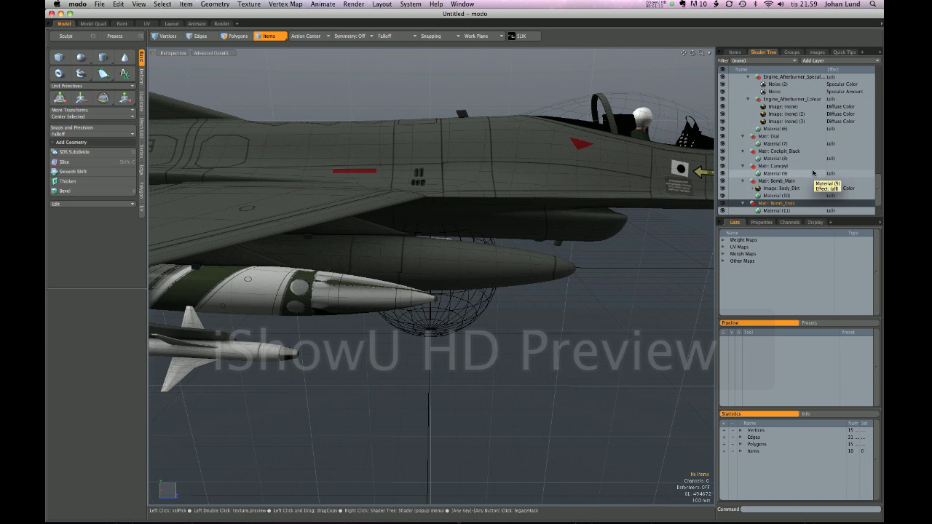
pyautogui.scroll(5, 814, 173)
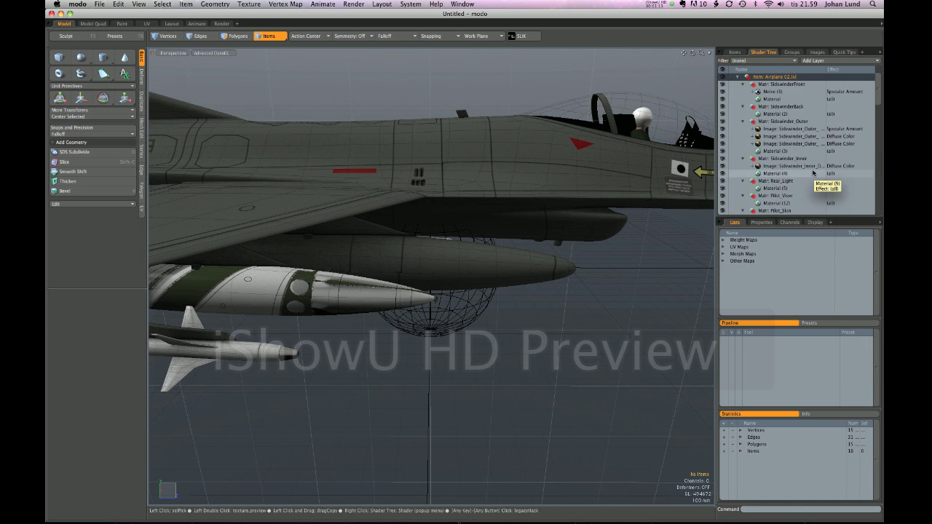
pyautogui.click(737, 78)
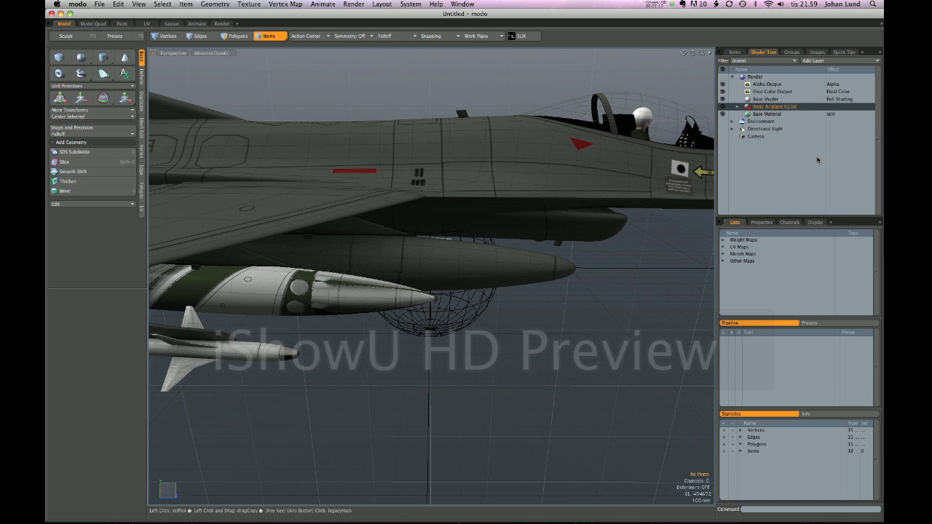
# Expand the Airplane 02.lxl item group and select the Noise (3) texture in the SidewinderFront material group.
pyautogui.click(738, 106)
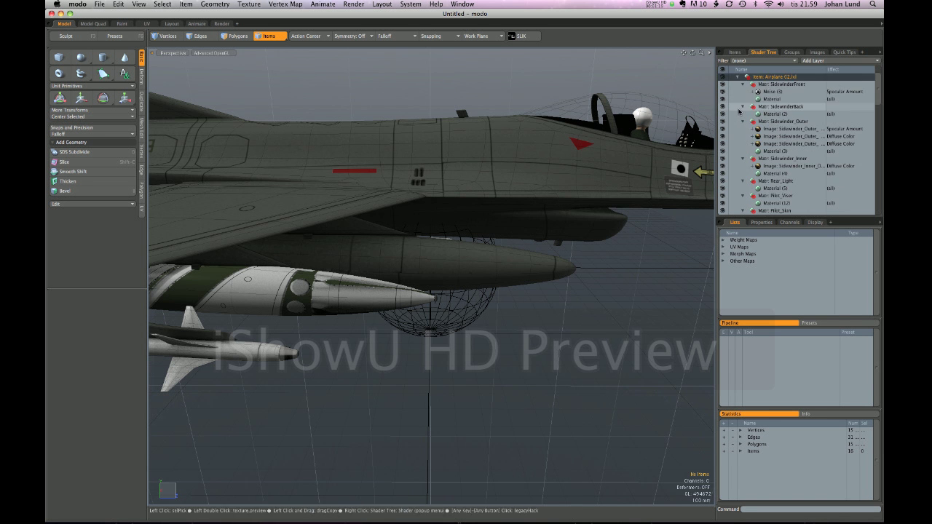
pyautogui.click(772, 85)
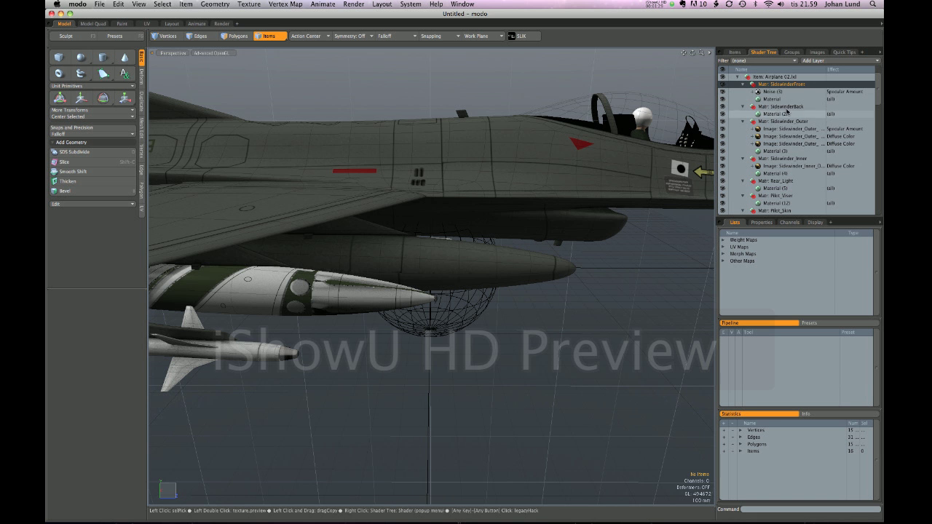
pyautogui.click(769, 92)
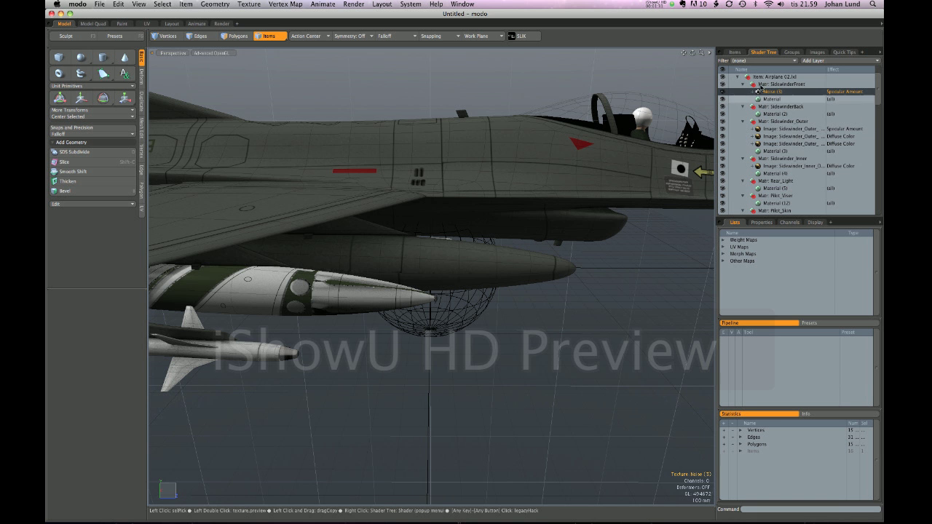
# Collapse the SidewinderFront, SidewinderBack, Sidewinder_Outer, Sidewinder_Inner, Rear_Light and Pilot_Visor material groups.
pyautogui.click(743, 84)
pyautogui.click(743, 91)
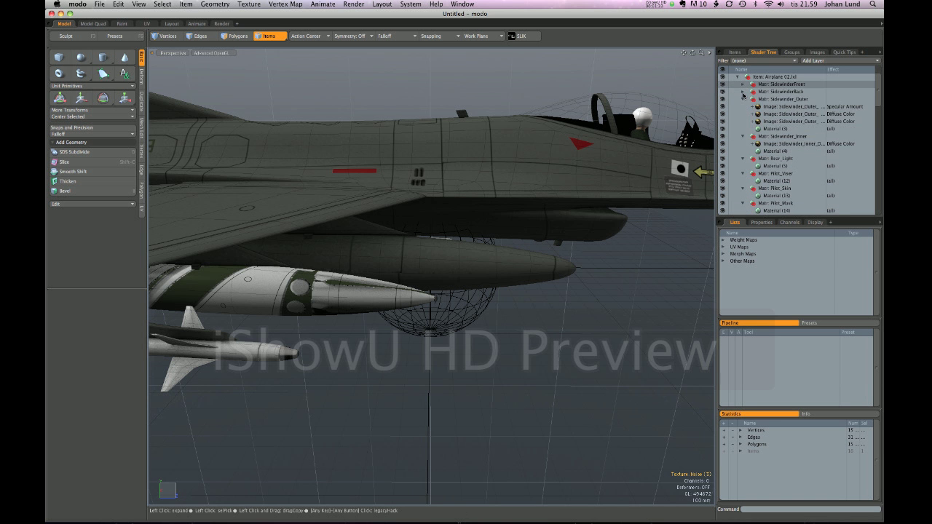
pyautogui.click(743, 99)
pyautogui.click(743, 107)
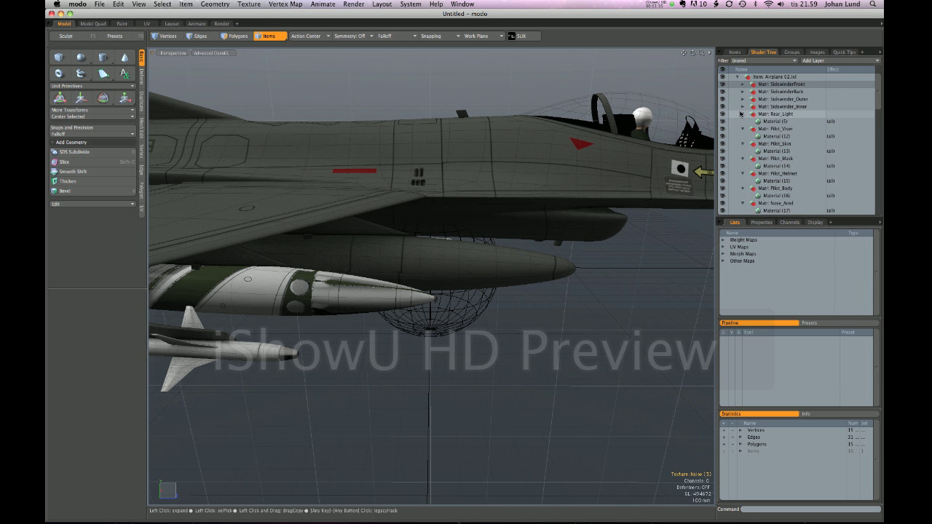
pyautogui.click(743, 114)
pyautogui.click(743, 121)
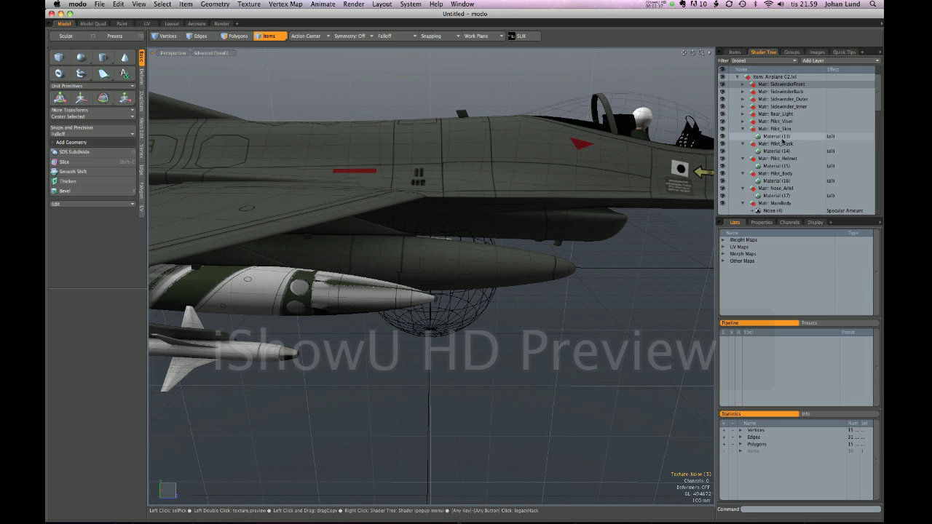
# Step through the airplane's material groups between Sidewinder_Outer and Nose_Ariel in the shader tree, one after another.
pyautogui.click(783, 99)
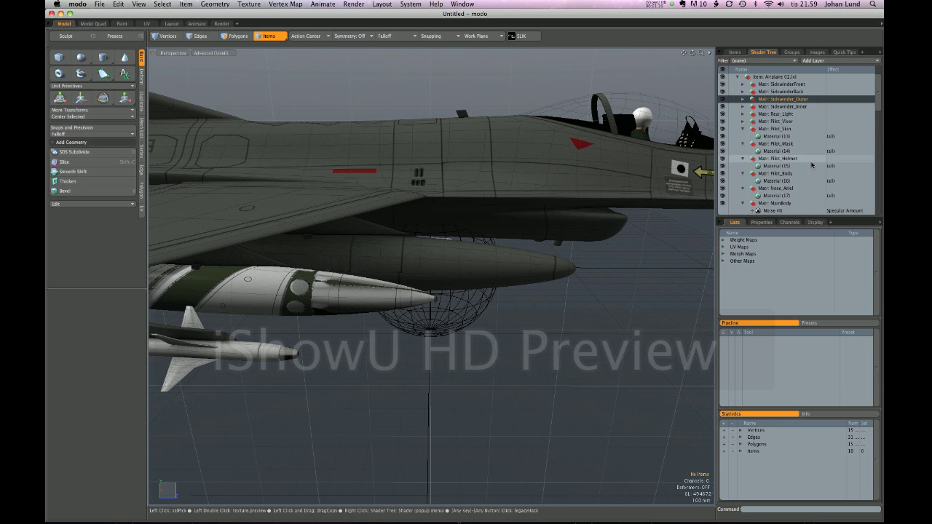
pyautogui.press('Down')
pyautogui.press('Down')
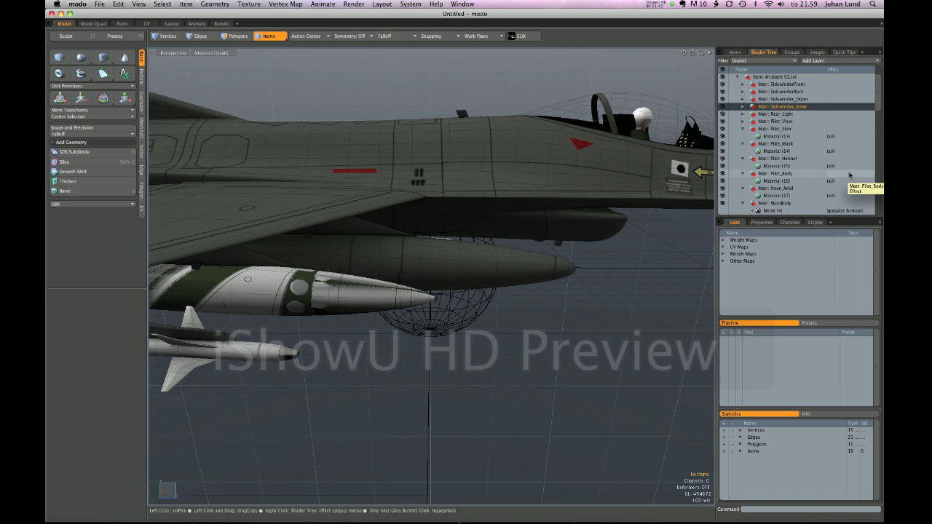
pyautogui.press('Down')
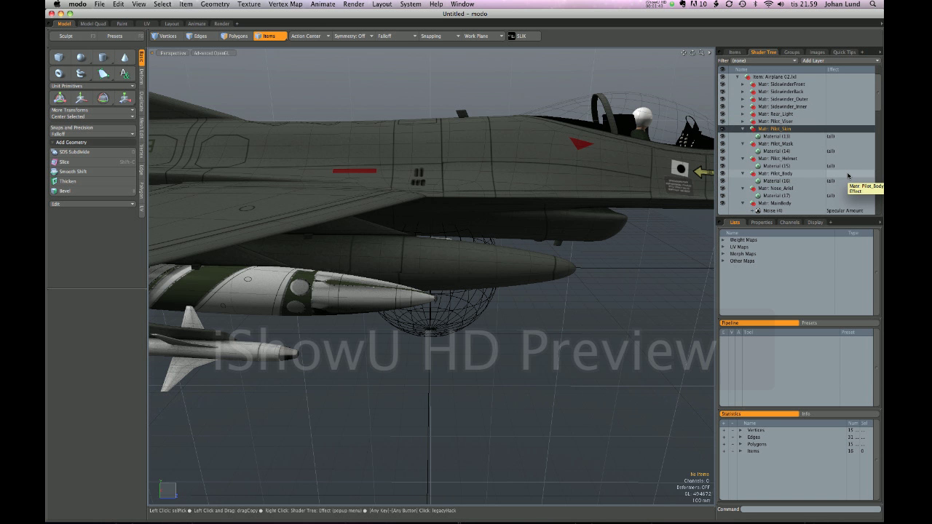
pyautogui.press('Up')
pyautogui.press('Up')
pyautogui.press('Up')
pyautogui.press('Up')
pyautogui.press('Up')
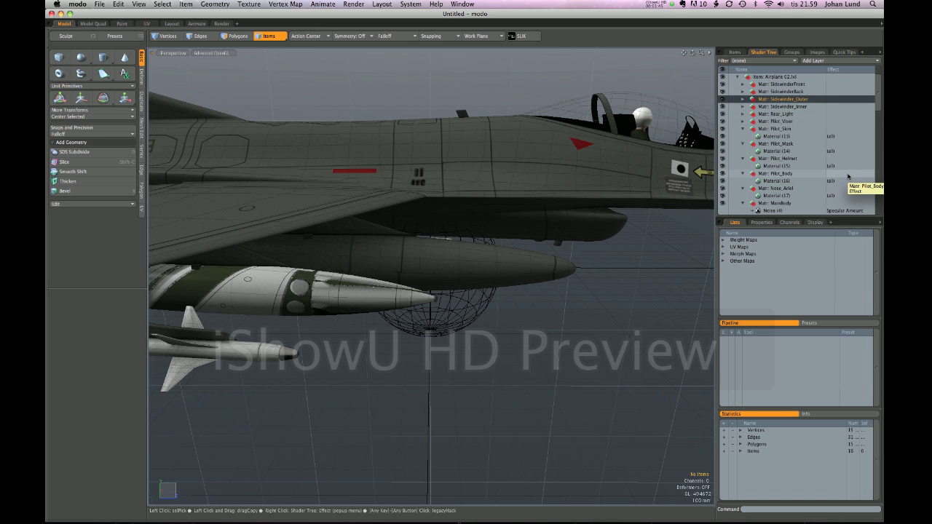
pyautogui.press('Down')
pyautogui.press('Down')
pyautogui.press('Down')
pyautogui.press('Down')
pyautogui.press('Down')
pyautogui.press('Down')
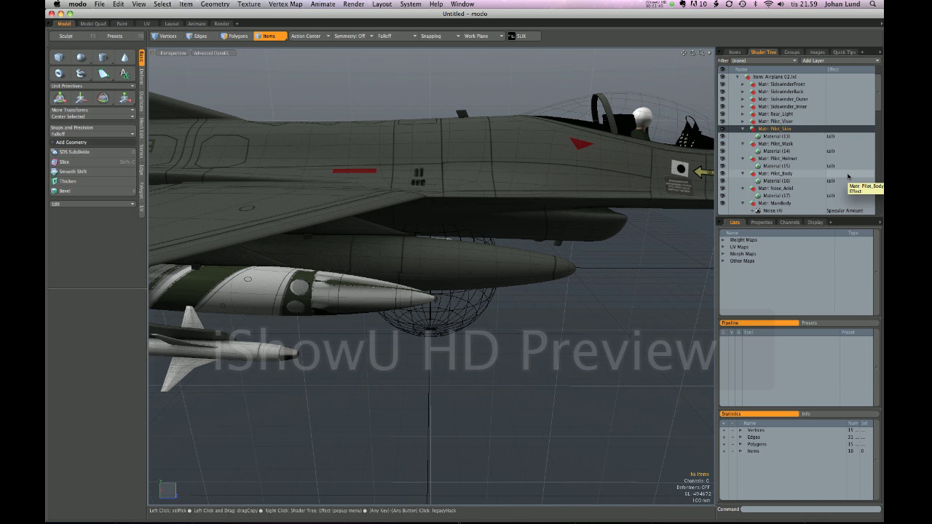
pyautogui.press('Down')
pyautogui.press('Down')
pyautogui.press('Down')
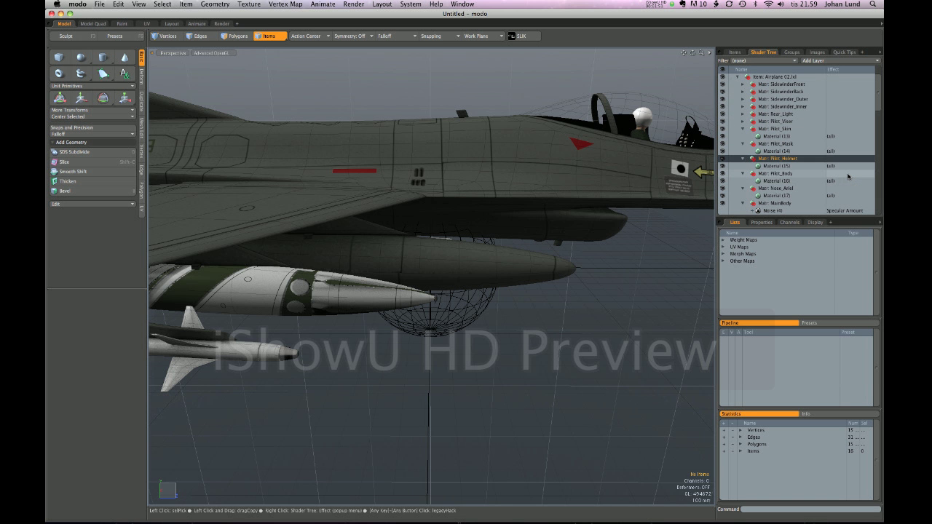
pyautogui.press('Down')
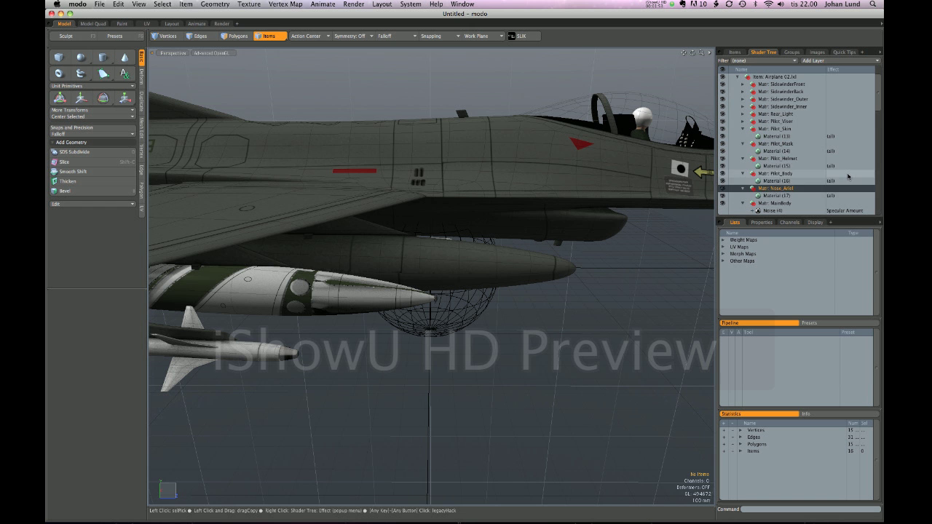
pyautogui.press('Up')
pyautogui.press('Up')
pyautogui.press('Up')
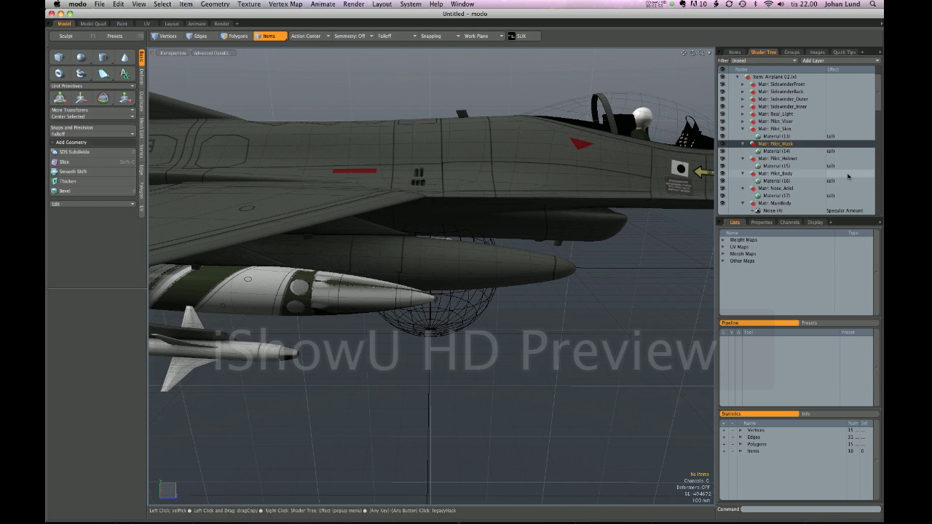
pyautogui.press('Up')
pyautogui.press('Up')
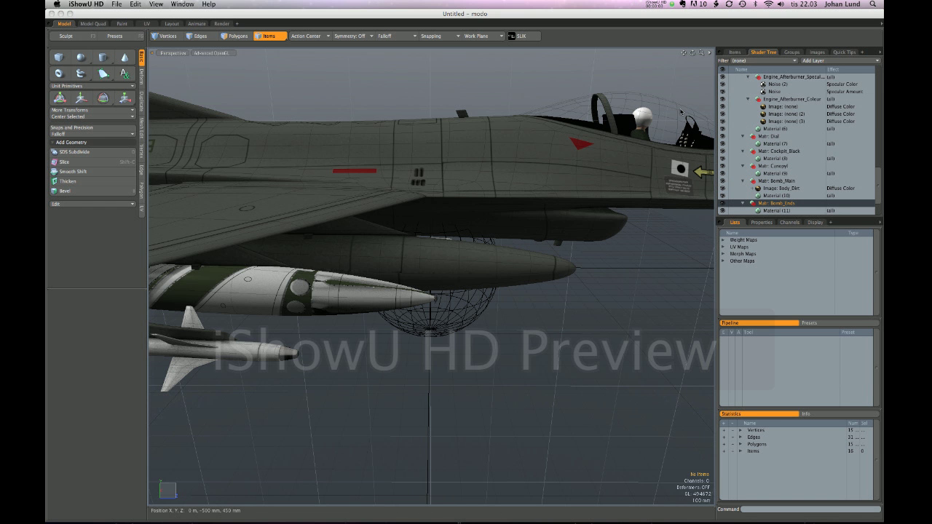
# Review the whole shader tree, from the Render outputs down through the airplane's material groups.
pyautogui.click(879, 177)
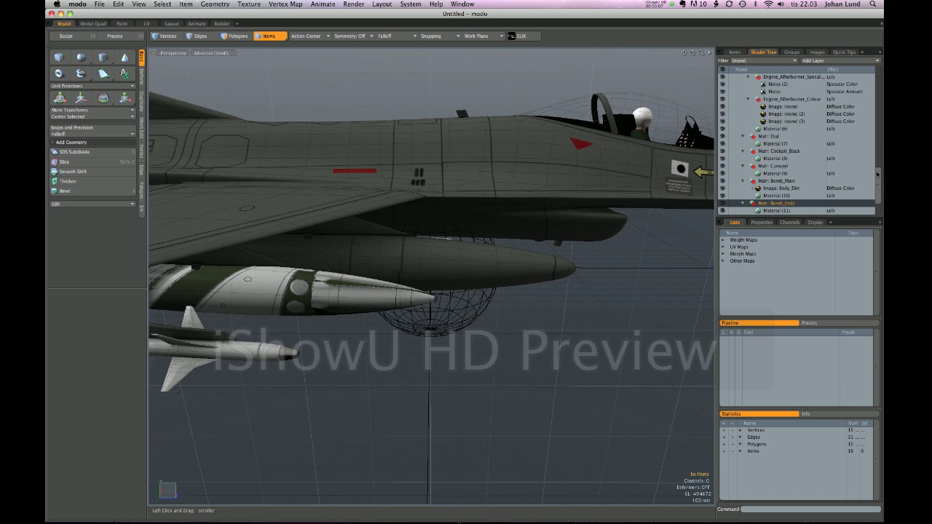
pyautogui.moveTo(879, 175); pyautogui.dragTo(874, 68)
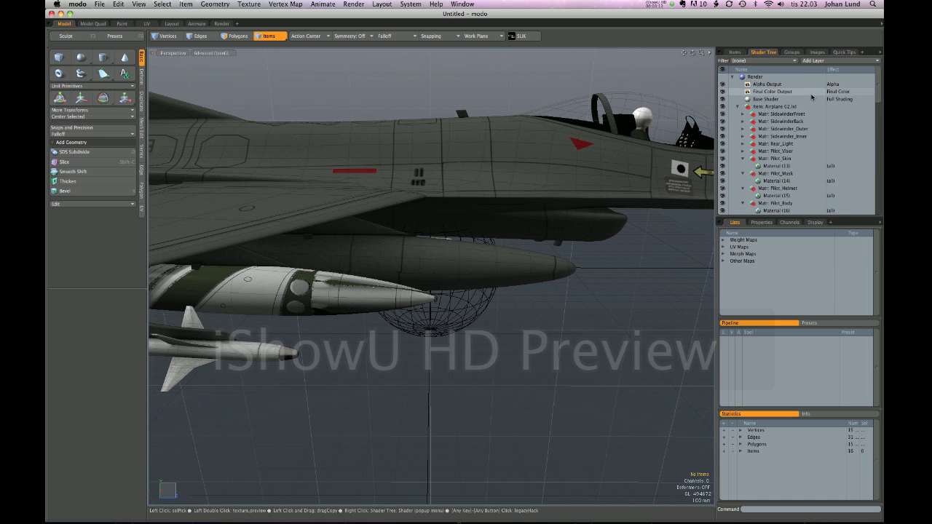
pyautogui.scroll(-5, 772, 125)
pyautogui.scroll(5, 771, 145)
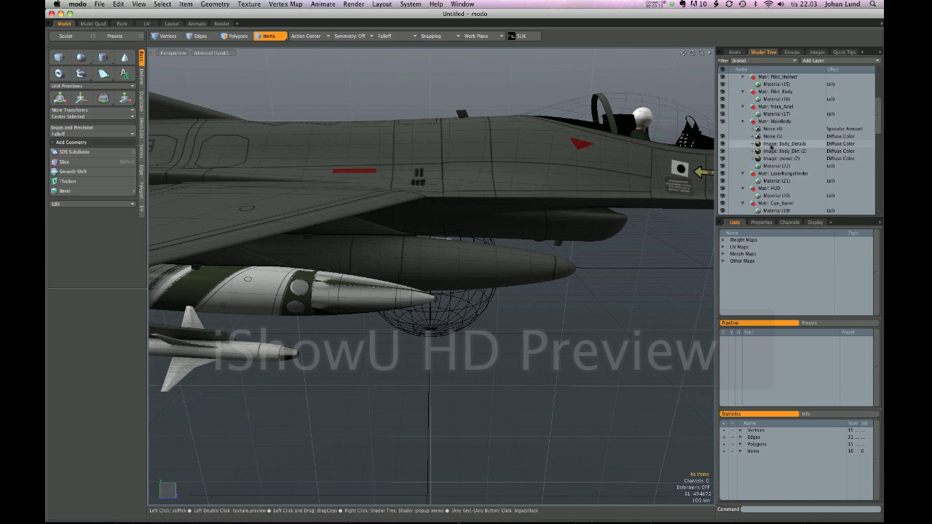
pyautogui.scroll(-3, 772, 146)
pyautogui.scroll(3, 772, 145)
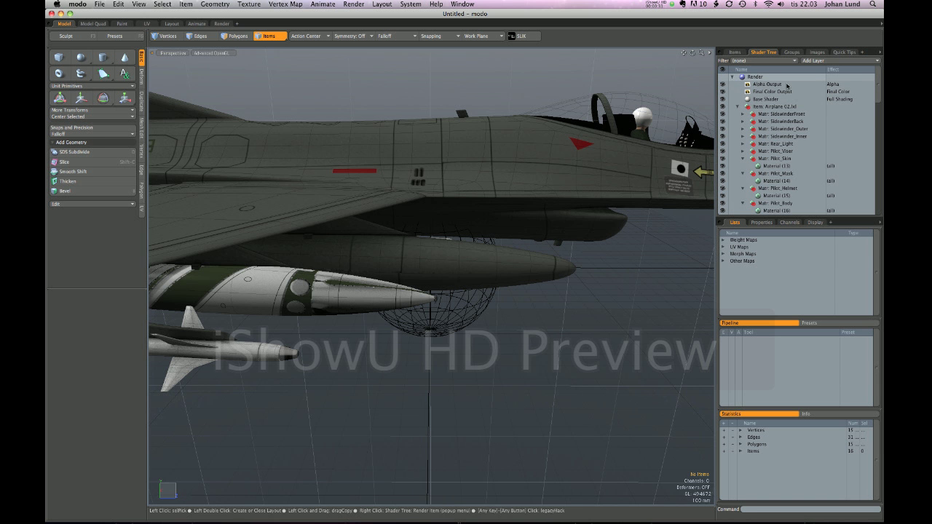
pyautogui.scroll(-10, 765, 151)
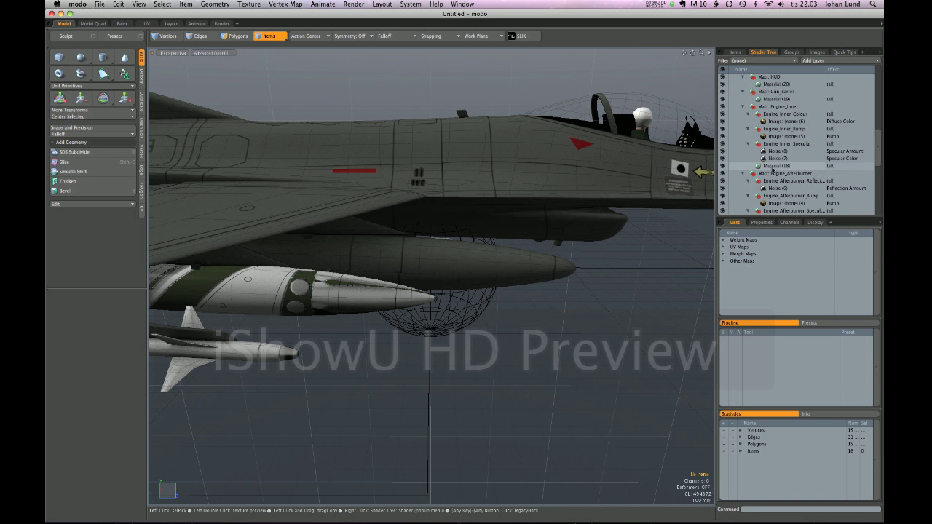
pyautogui.scroll(-5, 770, 174)
pyautogui.scroll(15, 772, 175)
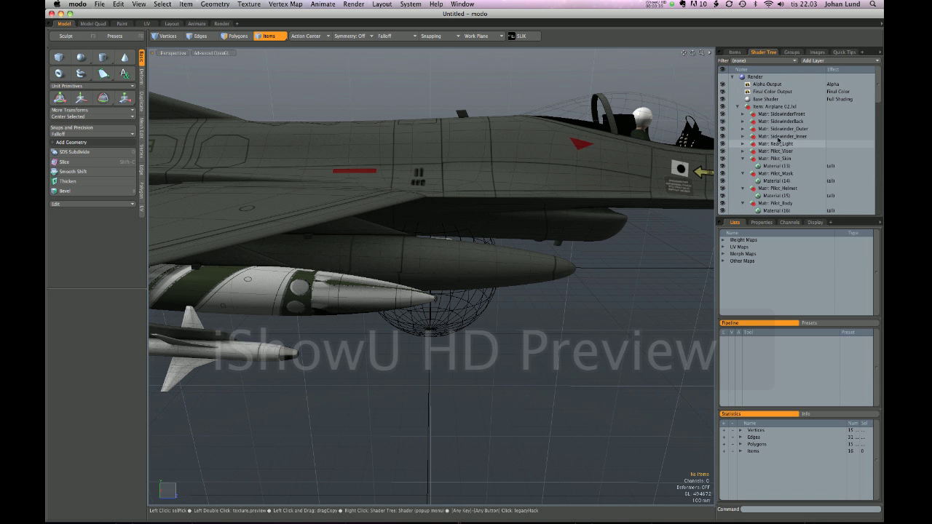
# Review the shader tree from the pilot materials down to the Camera entry and back up to the Render outputs.
pyautogui.scroll(-10, 770, 146)
pyautogui.scroll(-3, 764, 145)
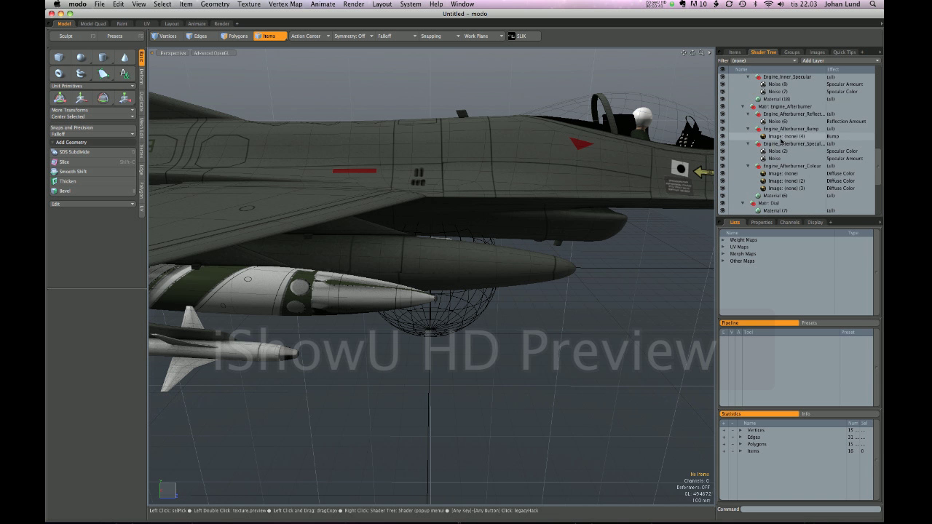
pyautogui.scroll(-5, 737, 164)
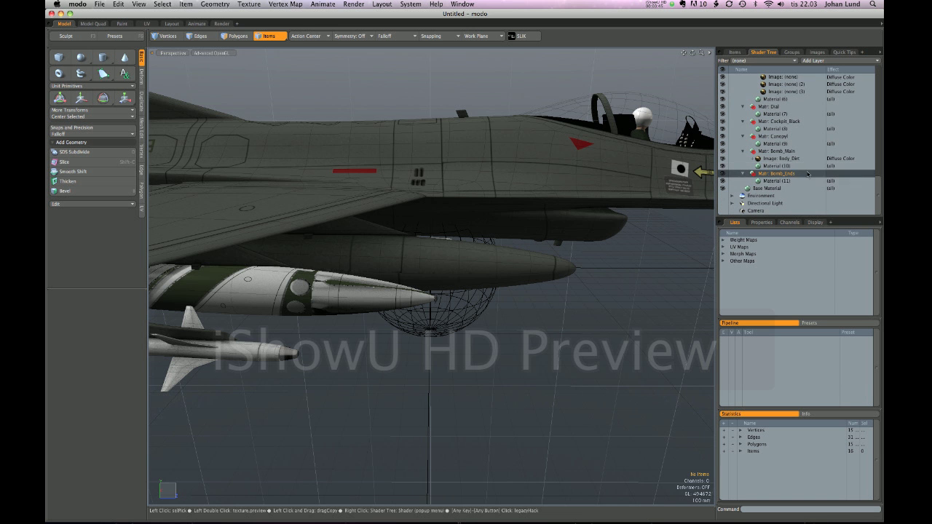
pyautogui.scroll(2, 764, 150)
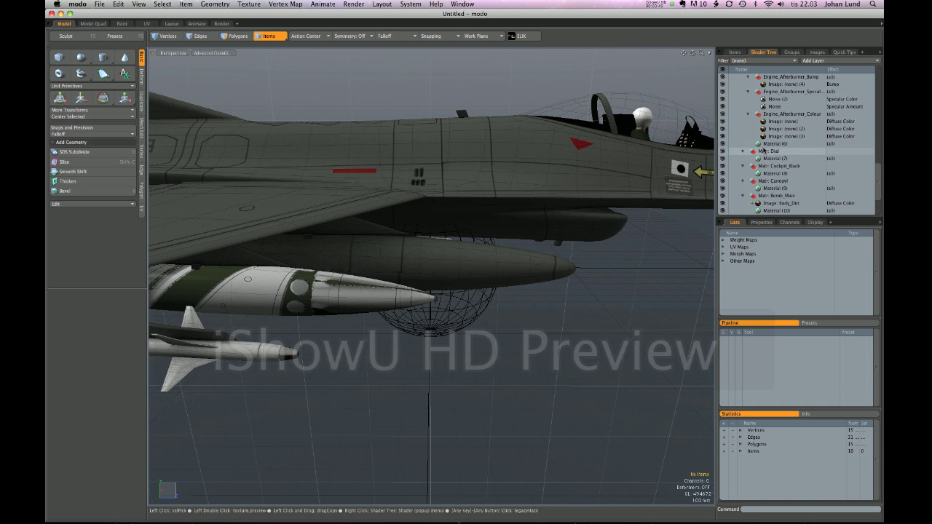
pyautogui.scroll(3, 770, 150)
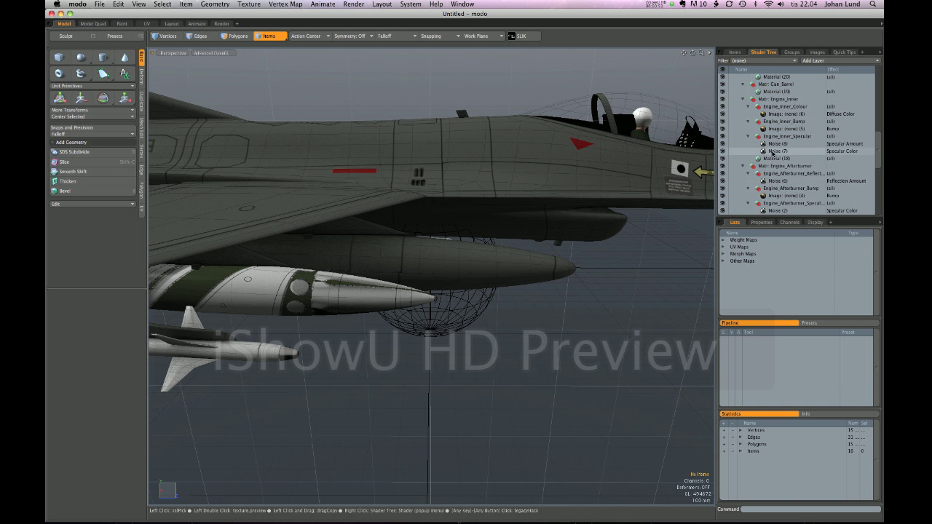
pyautogui.scroll(5, 776, 151)
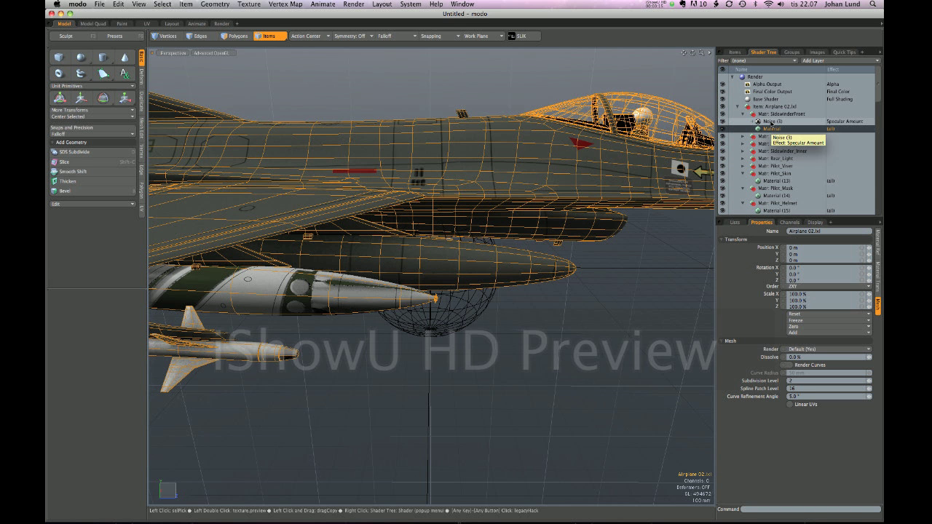
# Show the properties of the Noise (3) texture and the Material in SidewinderFront, and deselect the airplane mesh.
pyautogui.click(767, 122)
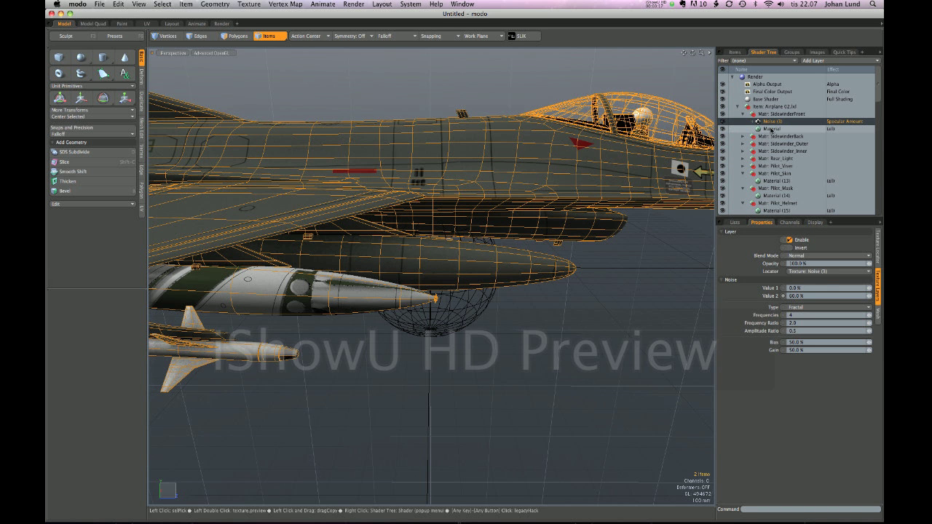
pyautogui.click(771, 129)
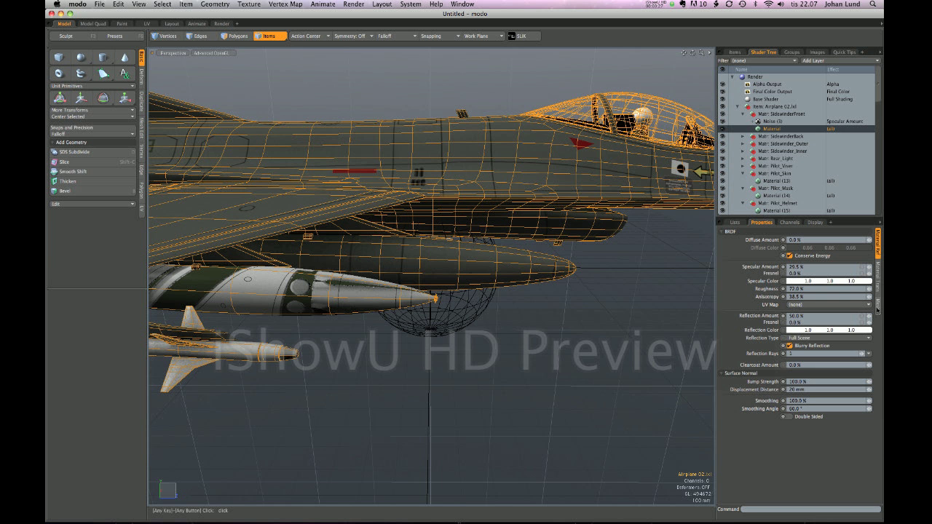
pyautogui.click(656, 305)
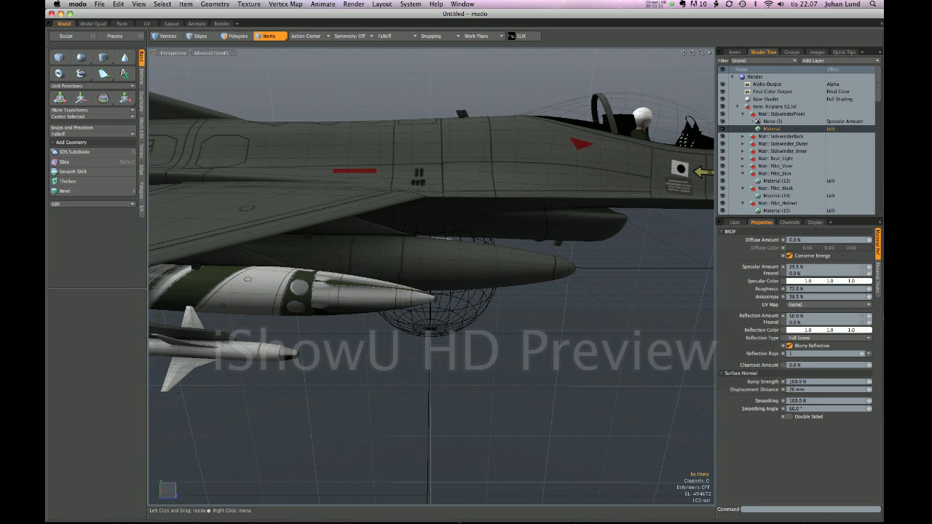
# Select the airplane mesh, switch to polygon selection and back to item selection, and deselect the mesh.
pyautogui.click(595, 151)
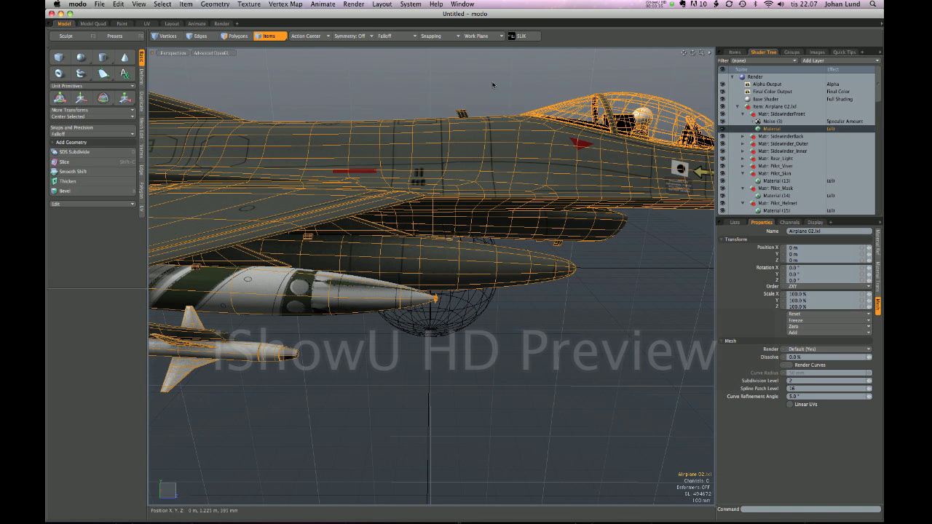
pyautogui.click(237, 37)
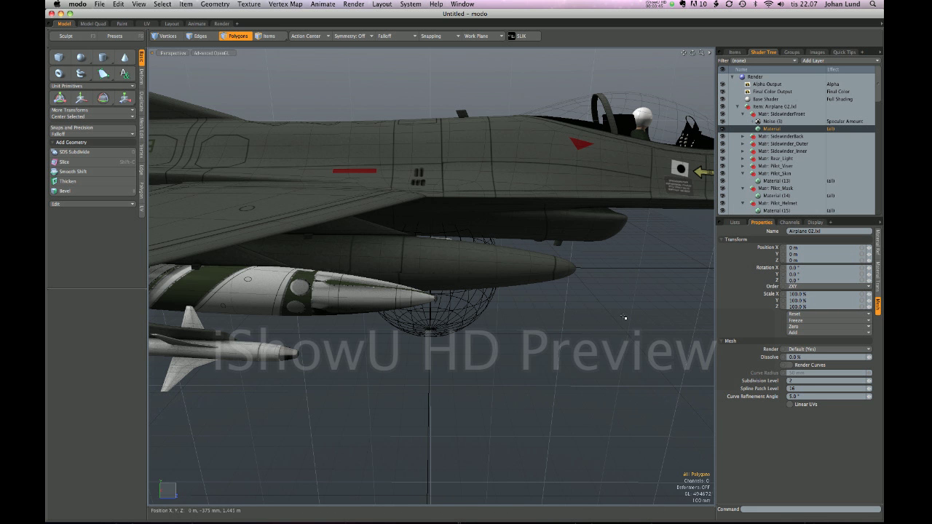
pyautogui.press('5')
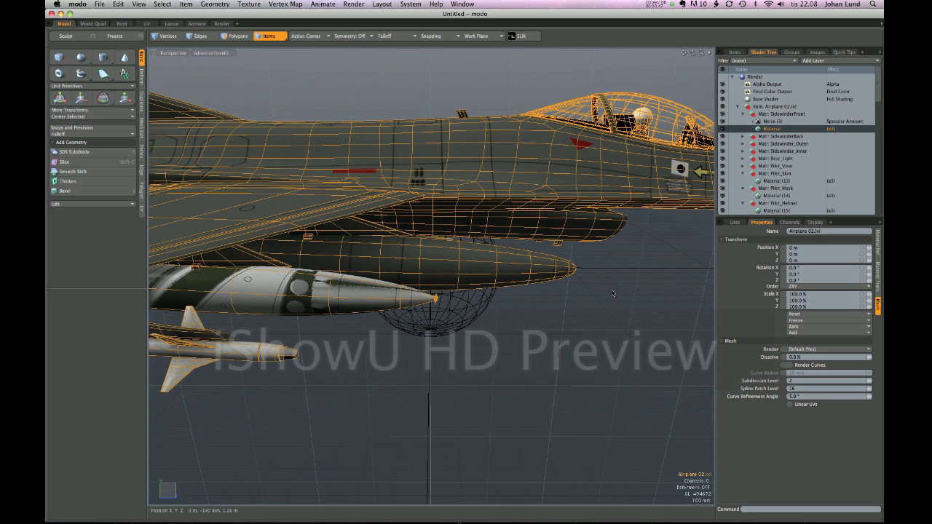
pyautogui.click(662, 297)
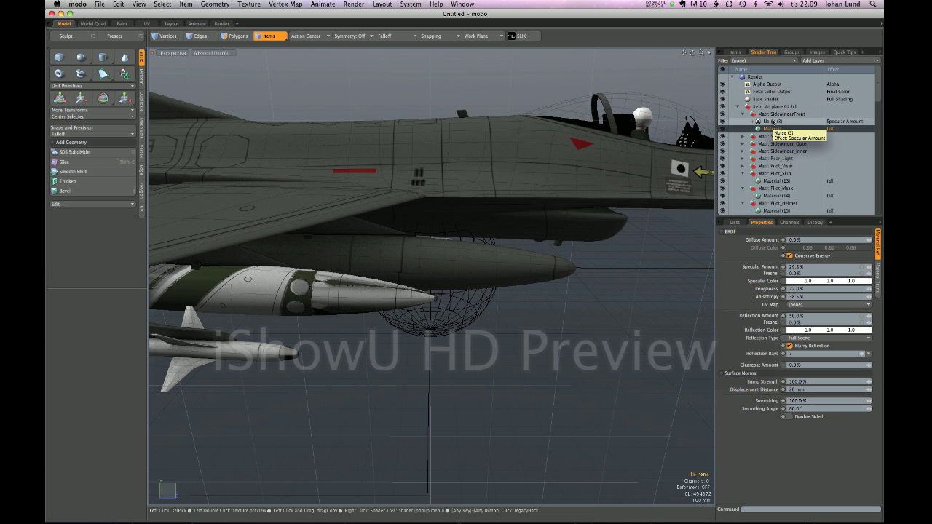
# Expand the Noise (3) texture in SidewinderFront and examine the settings of the group, the noise layer and its texture locator.
pyautogui.click(772, 122)
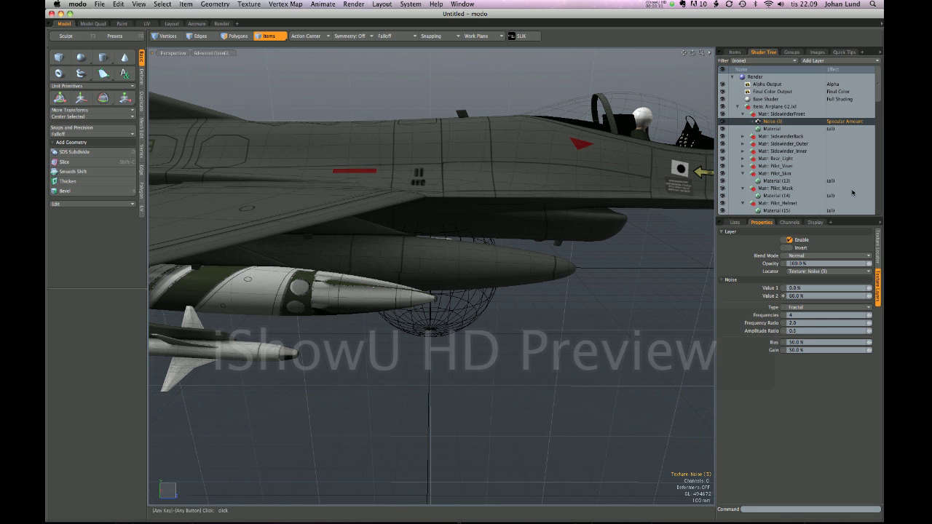
pyautogui.click(756, 122)
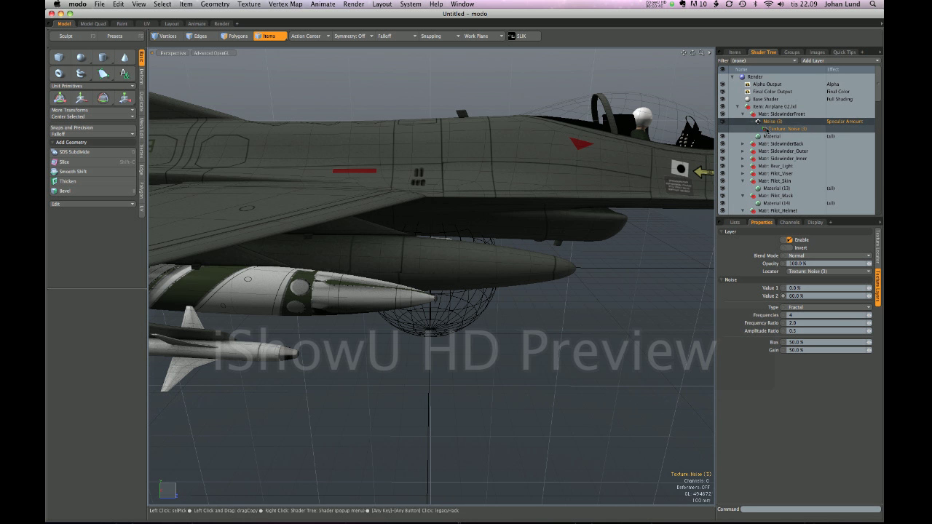
pyautogui.click(770, 115)
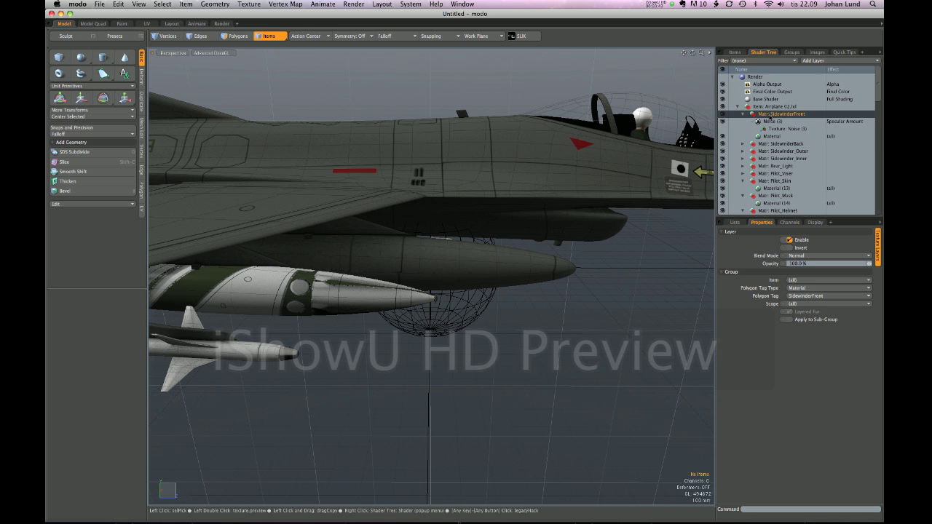
pyautogui.click(770, 121)
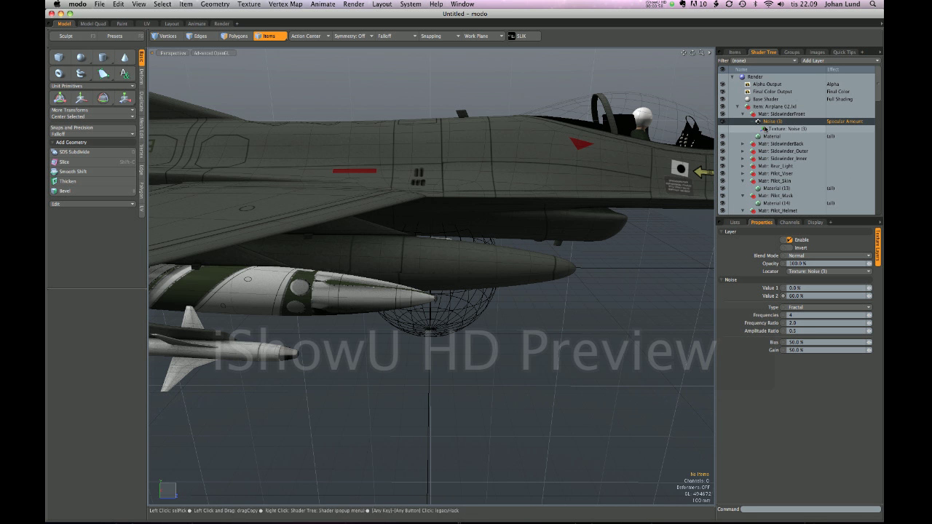
pyautogui.click(778, 129)
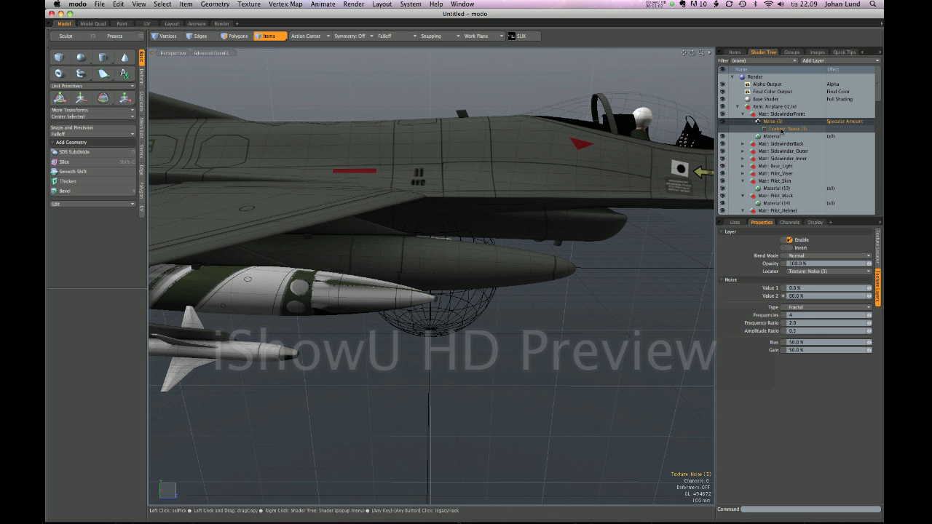
pyautogui.keyDown('ctrl'); pyautogui.click(778, 122); pyautogui.keyUp('ctrl')
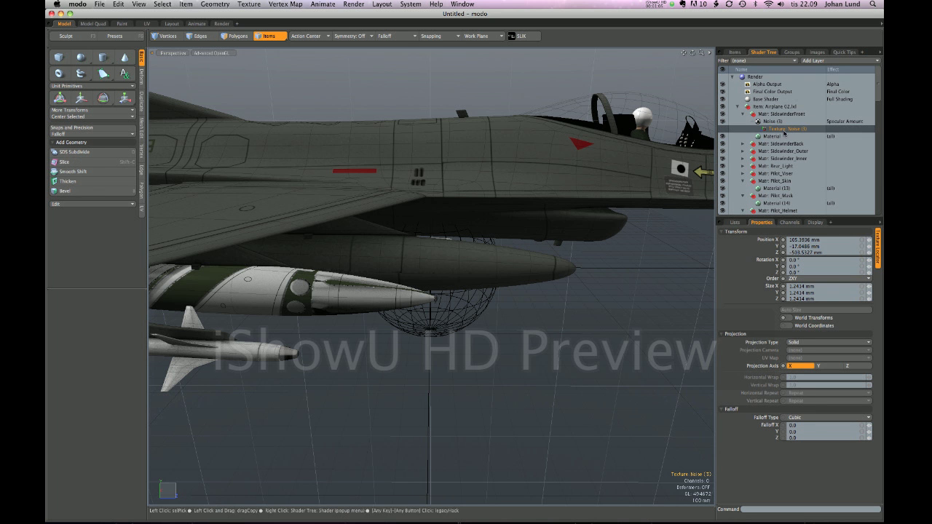
pyautogui.keyDown('ctrl'); pyautogui.click(777, 123); pyautogui.keyUp('ctrl')
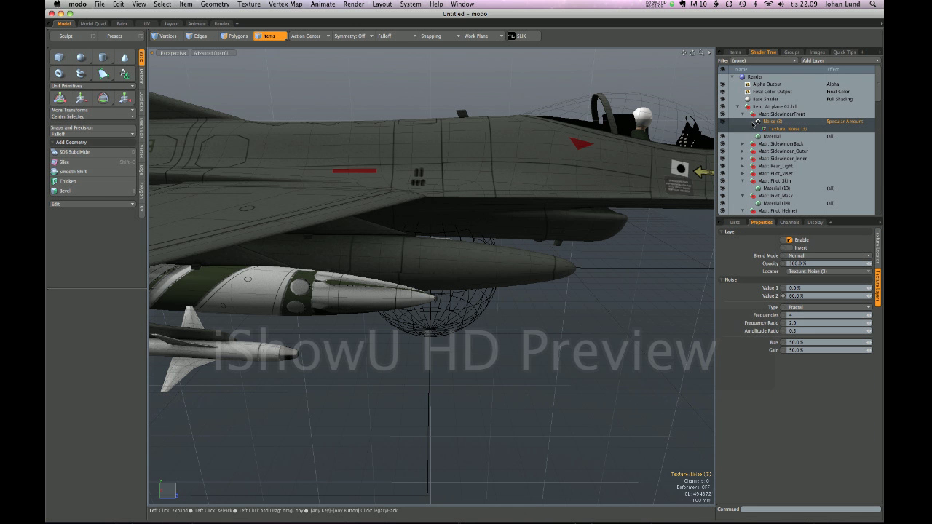
# Collapse the Noise (3) texture and compare the SidewinderFront group's properties with those of the noise layer.
pyautogui.click(752, 123)
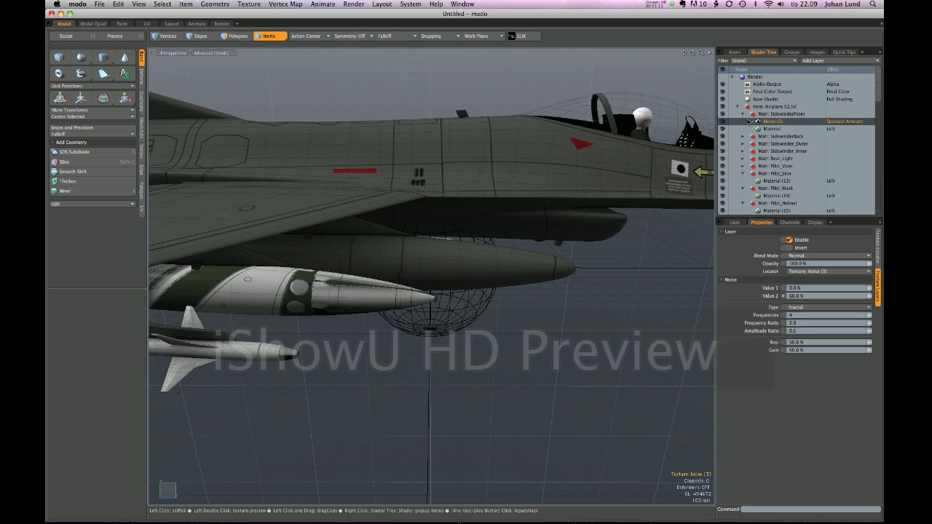
pyautogui.click(772, 114)
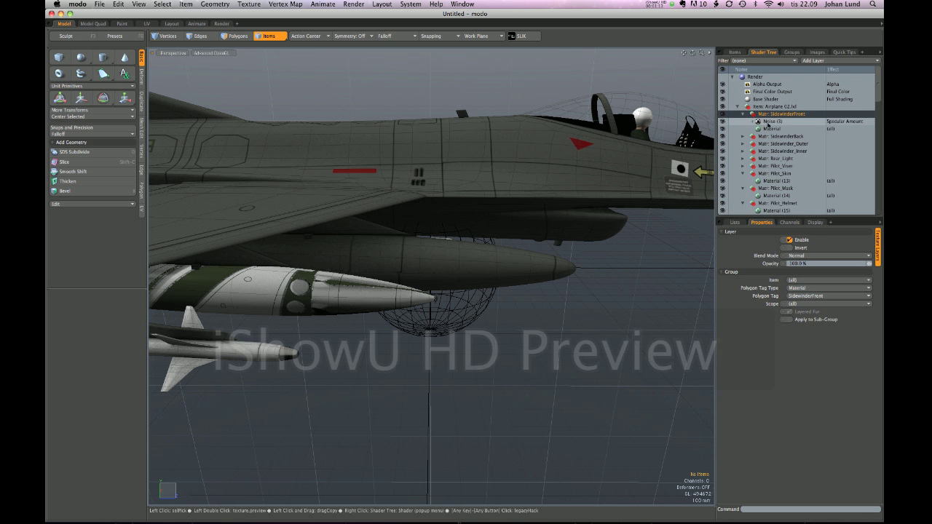
pyautogui.click(768, 122)
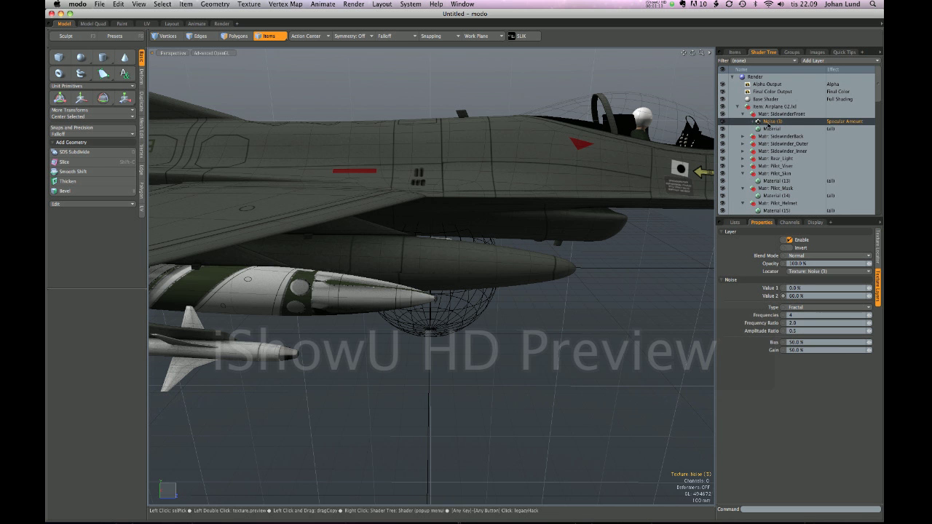
# Look inside the SidewinderBack material group, collapse it again, and briefly reopen the Noise (3) texture in SidewinderFront.
pyautogui.click(778, 137)
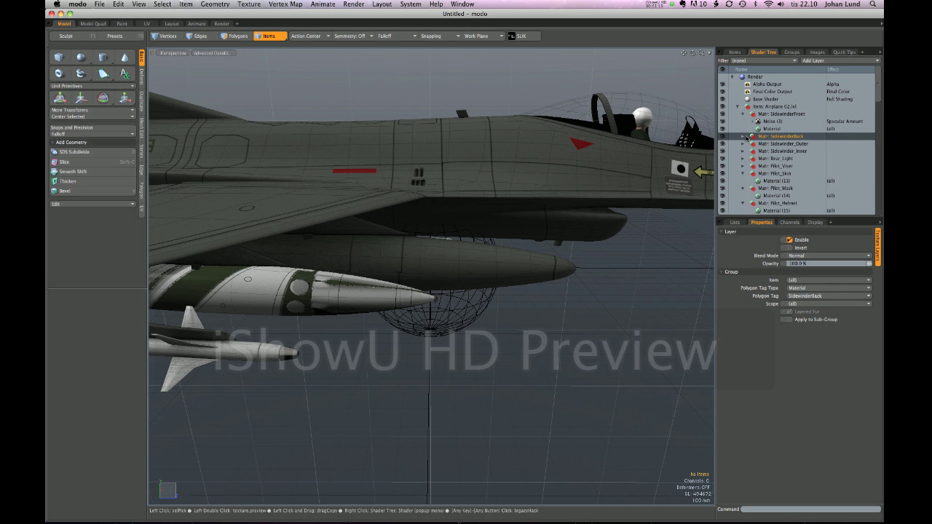
pyautogui.click(743, 137)
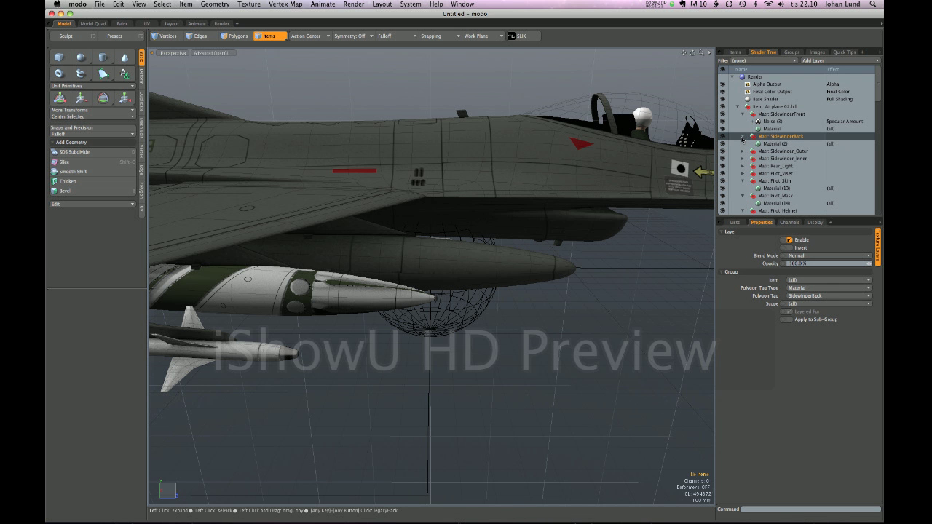
pyautogui.click(743, 137)
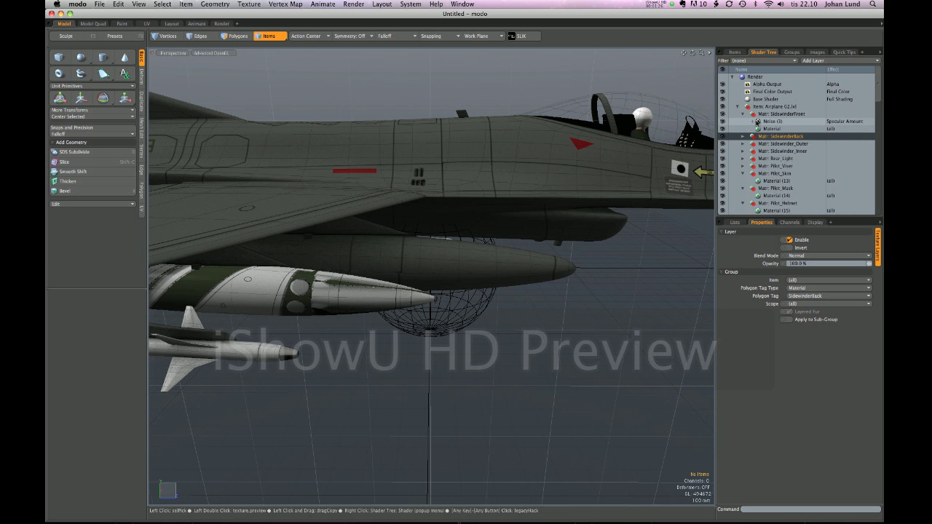
pyautogui.click(752, 122)
pyautogui.click(751, 123)
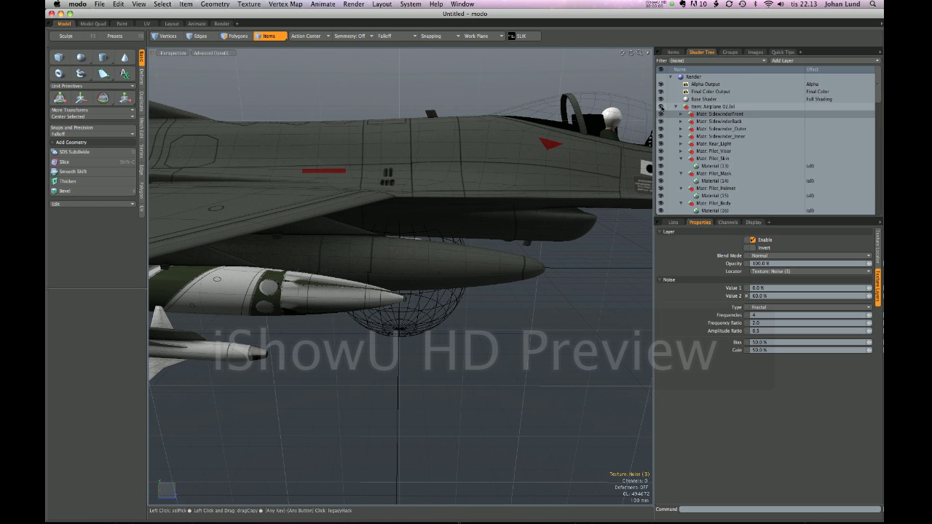
# Narrow the shader tree column and set the shader tree to display large thumbnails.
pyautogui.moveTo(658, 114); pyautogui.dragTo(706, 118)
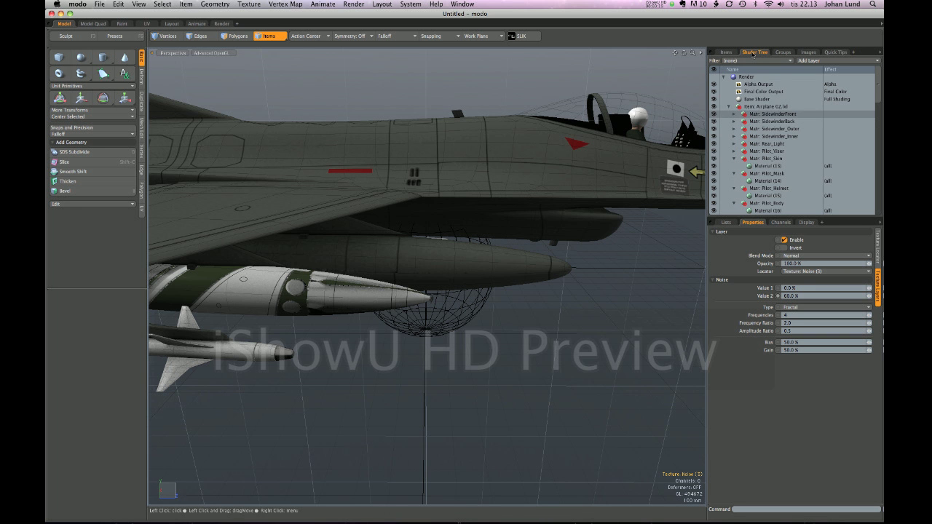
pyautogui.rightClick(754, 53)
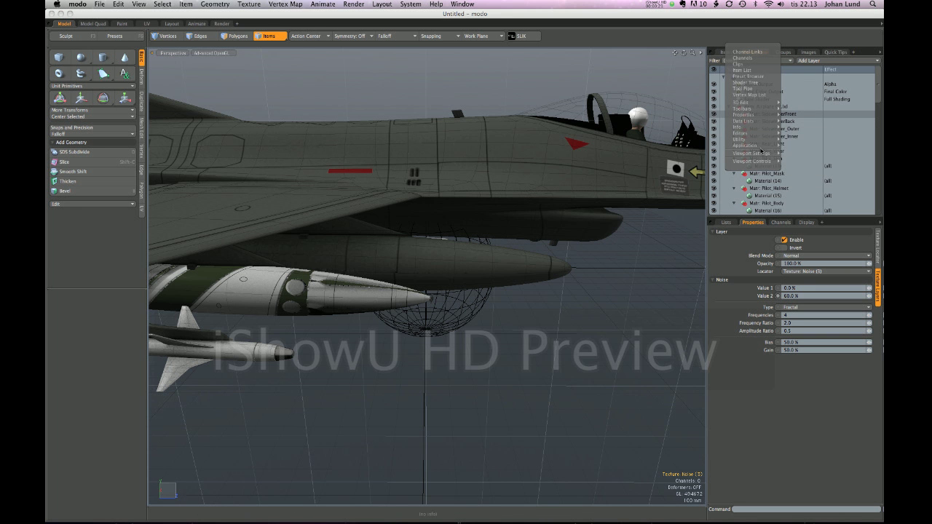
pyautogui.moveTo(754, 154)
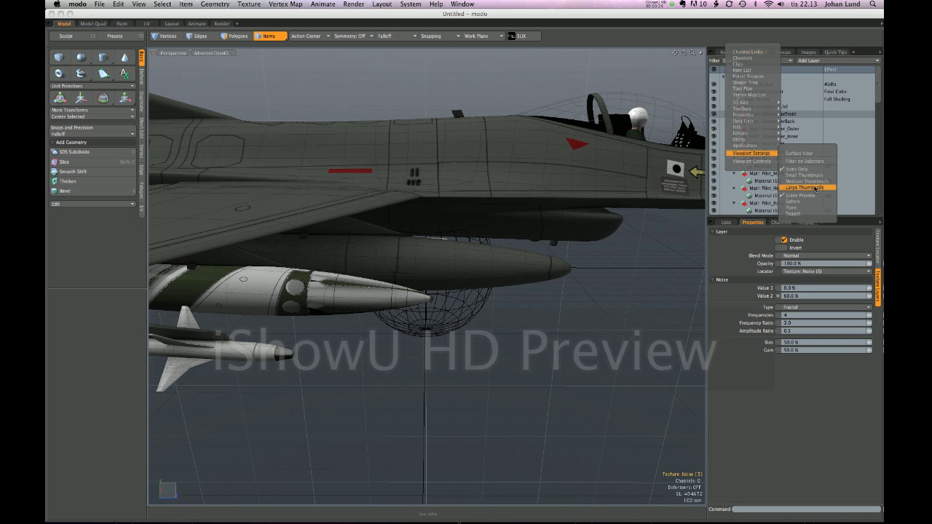
pyautogui.click(818, 189)
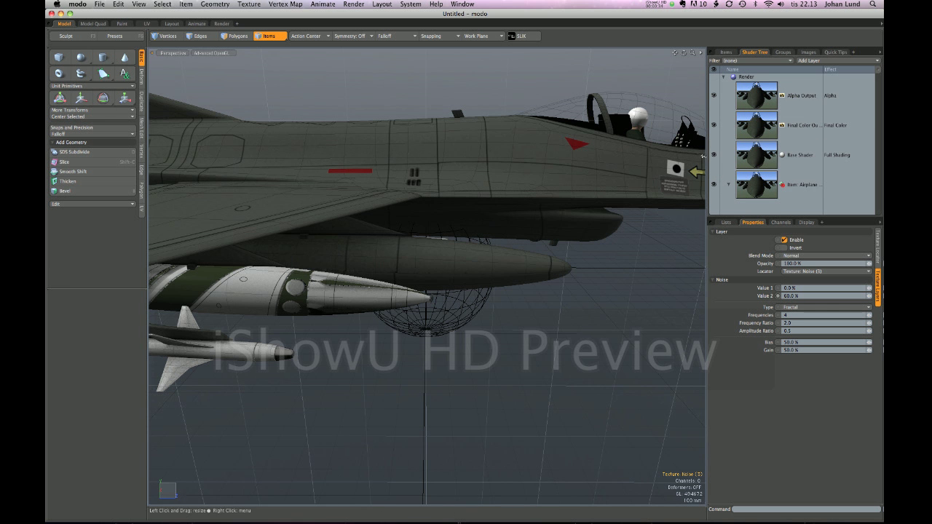
# Widen the shader tree column and expand the shader tree to full height so its large thumbnails have room.
pyautogui.moveTo(678, 162); pyautogui.dragTo(640, 161)
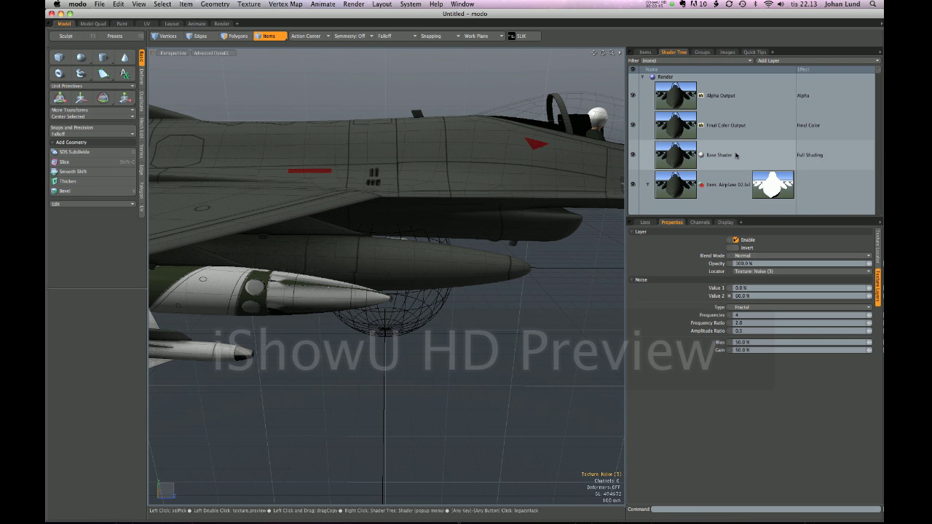
pyautogui.hotkey('ctrl', 'space')
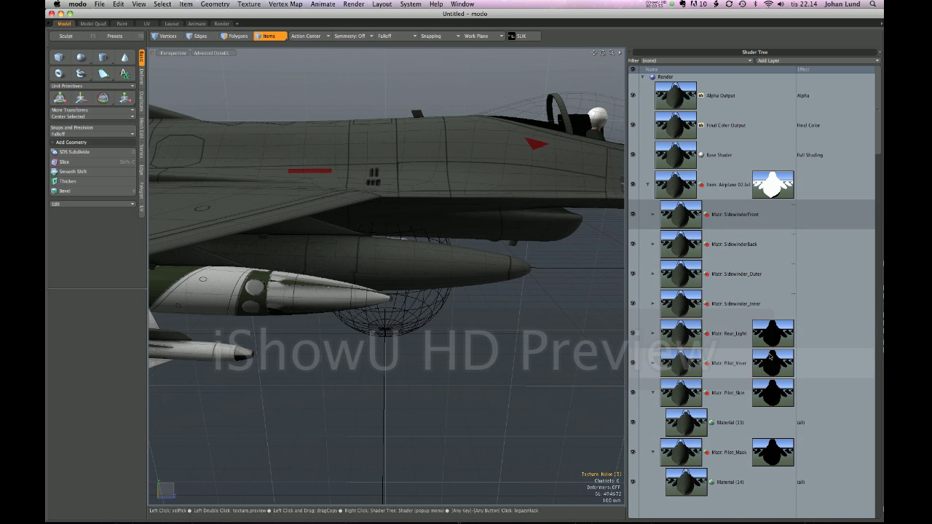
pyautogui.moveTo(628, 281); pyautogui.dragTo(582, 280)
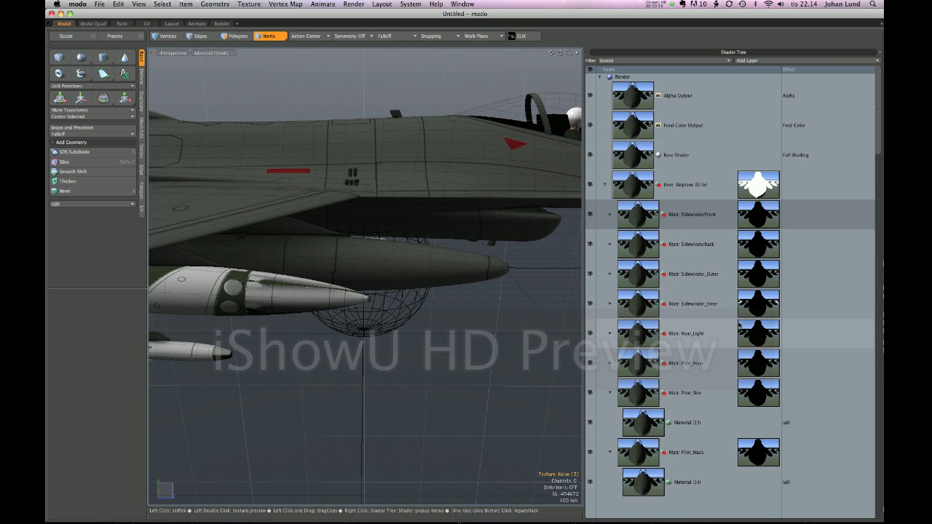